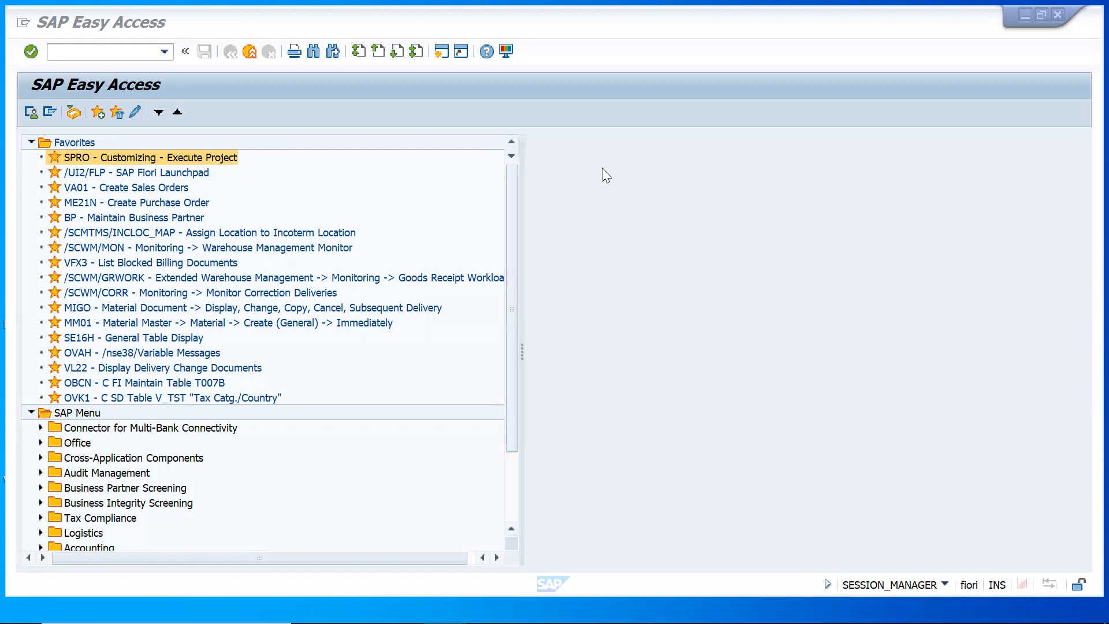
Start transaction VA01 and begin creating a sales order with order type YSO
left_click(120, 52)
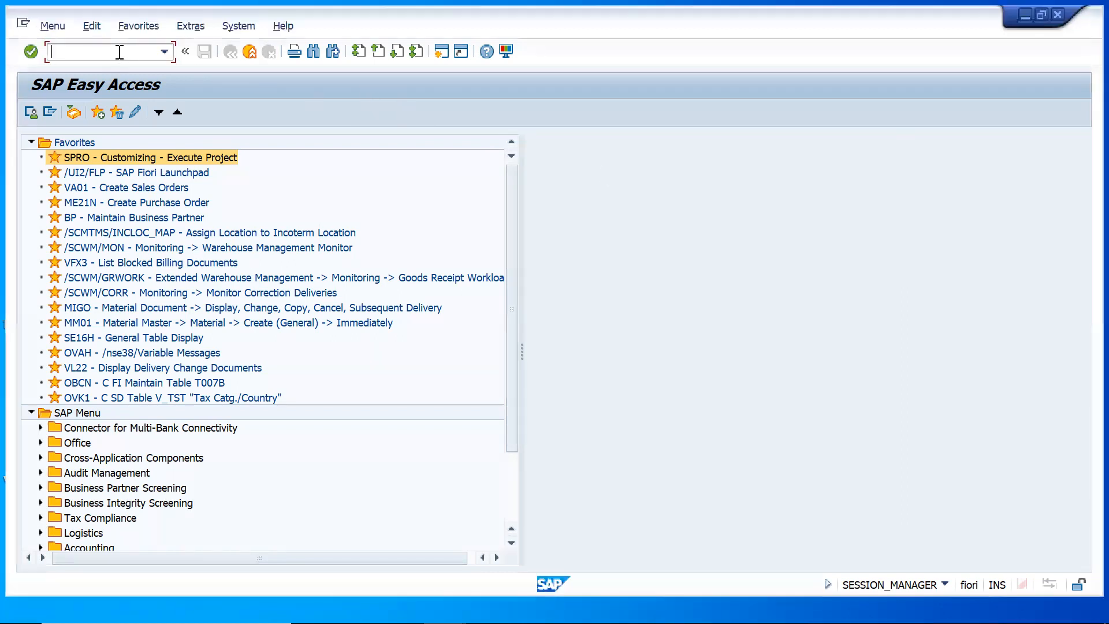
type("/nva01")
key("Return")
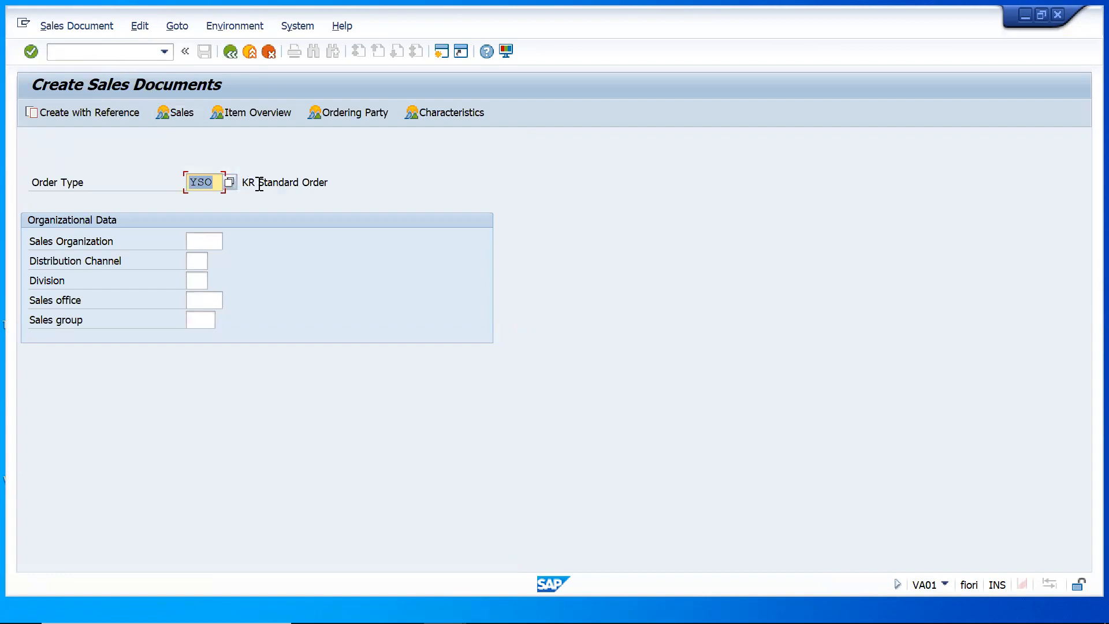
key("Return")
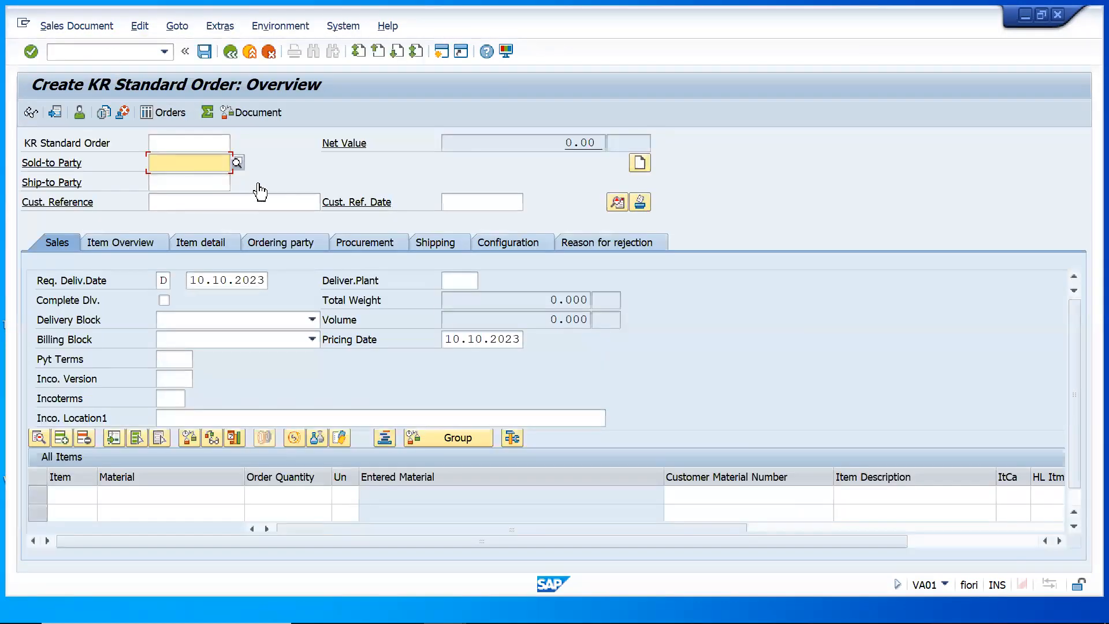
Enter the sold-to party's customer number and set the customer reference to "Shipping point-1" in the order header
key("space")
left_click(199, 181)
left_click(197, 197)
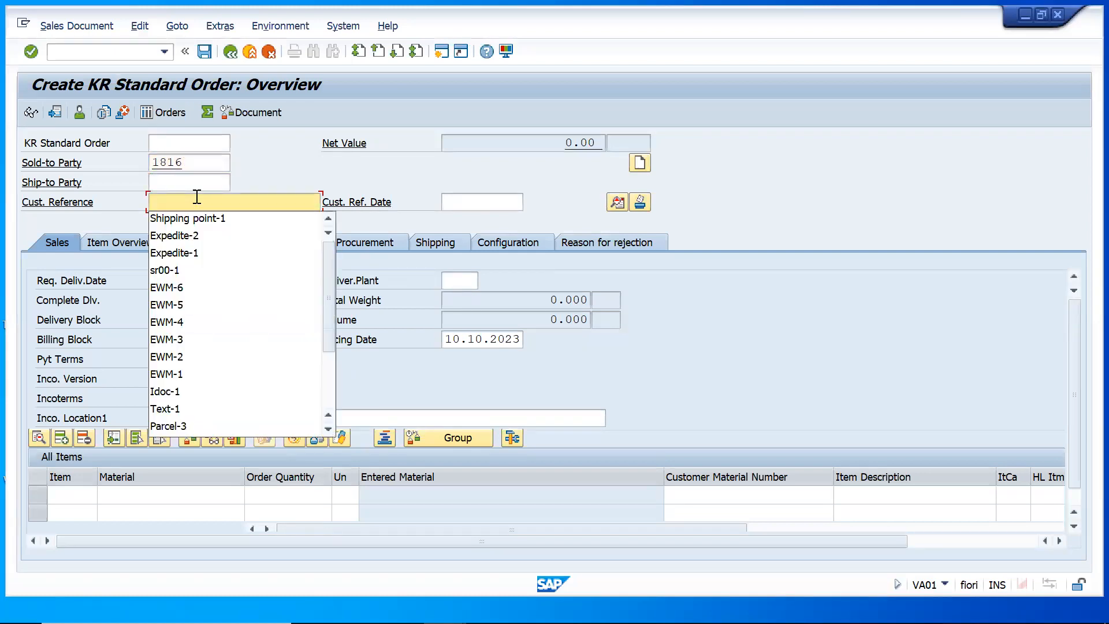
left_click(203, 218)
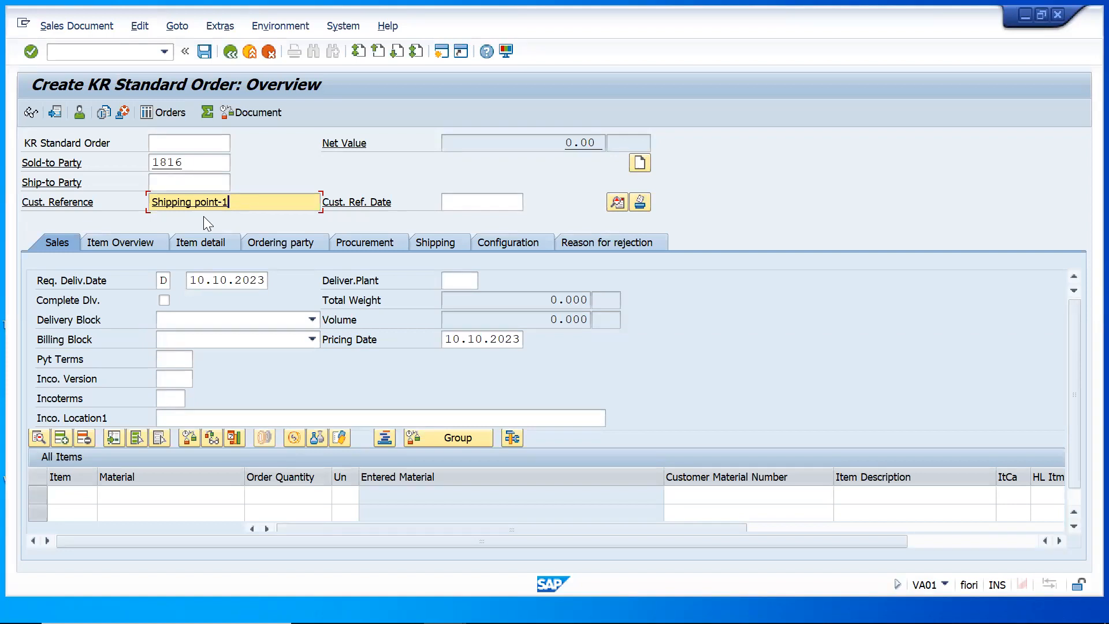
key("Return")
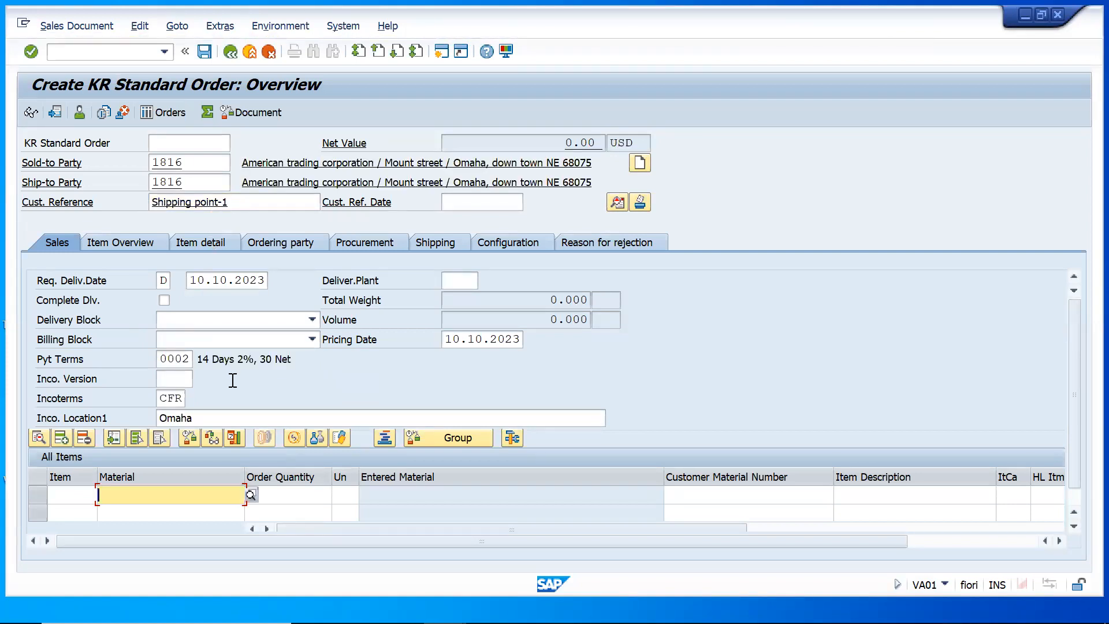
Add an order item for material 6583 with an order quantity of 100
left_click(189, 495)
left_click(130, 247)
left_click(307, 494)
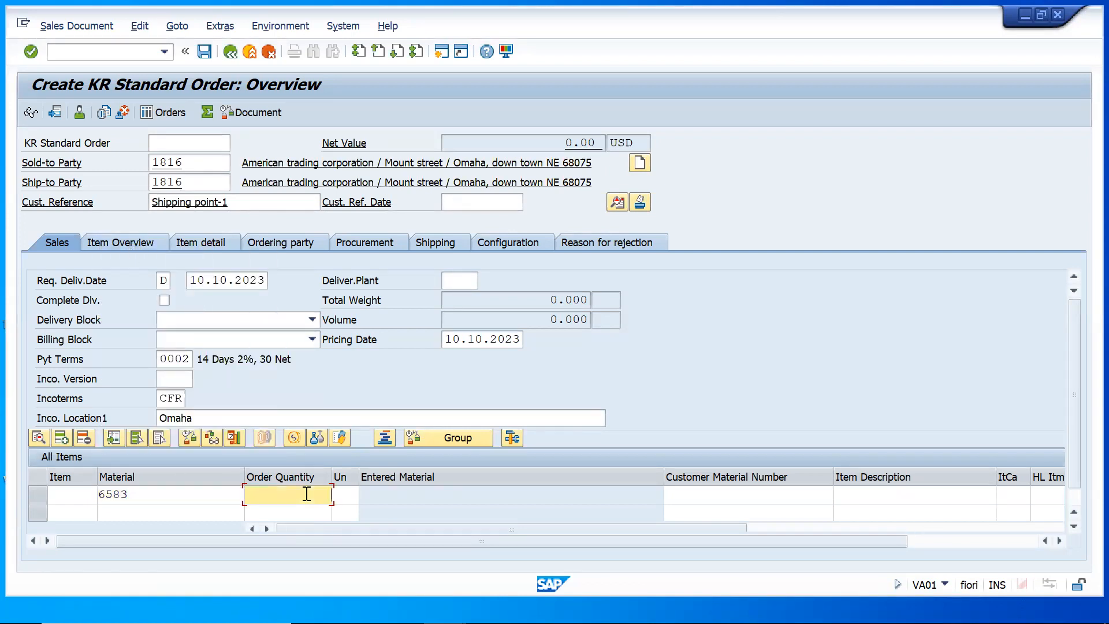
type("100")
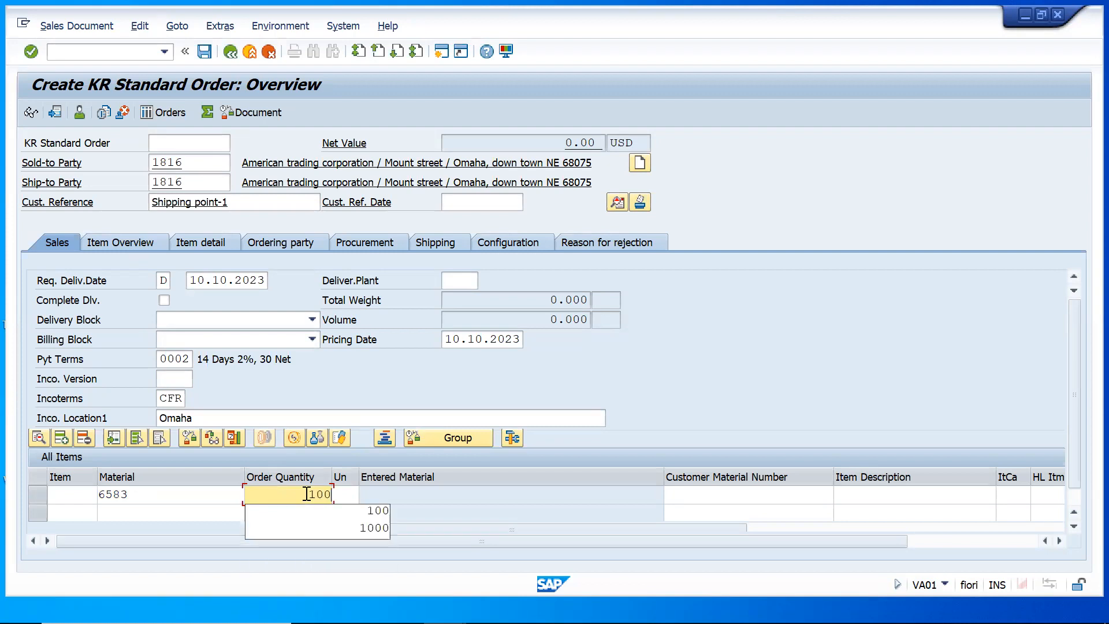
key("Return")
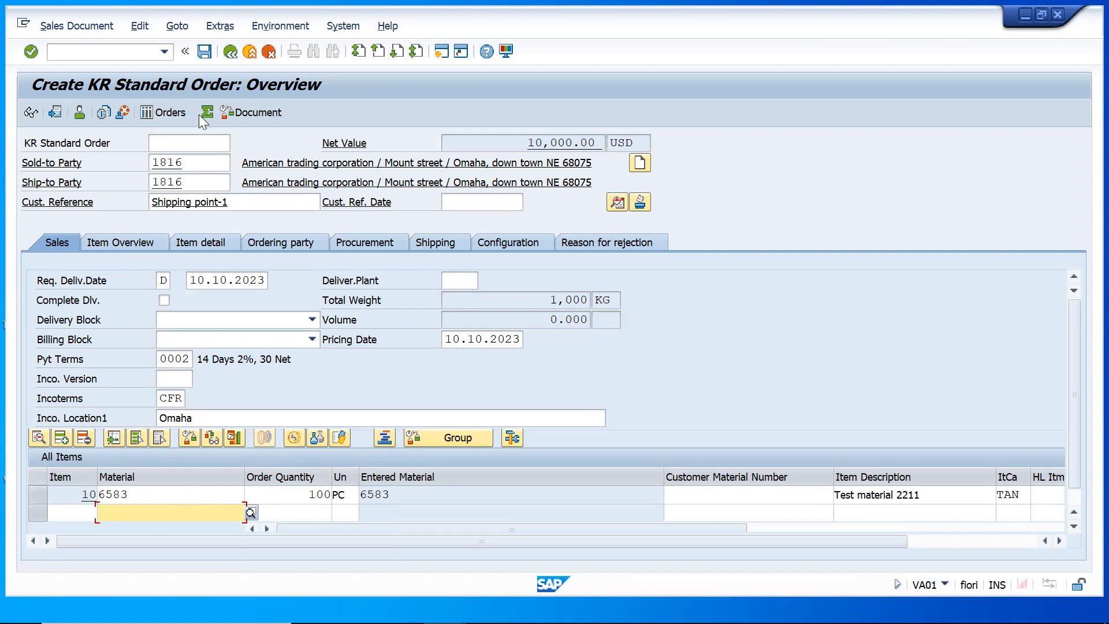
Check the order's incompletion log and save the sales order
left_click(141, 30)
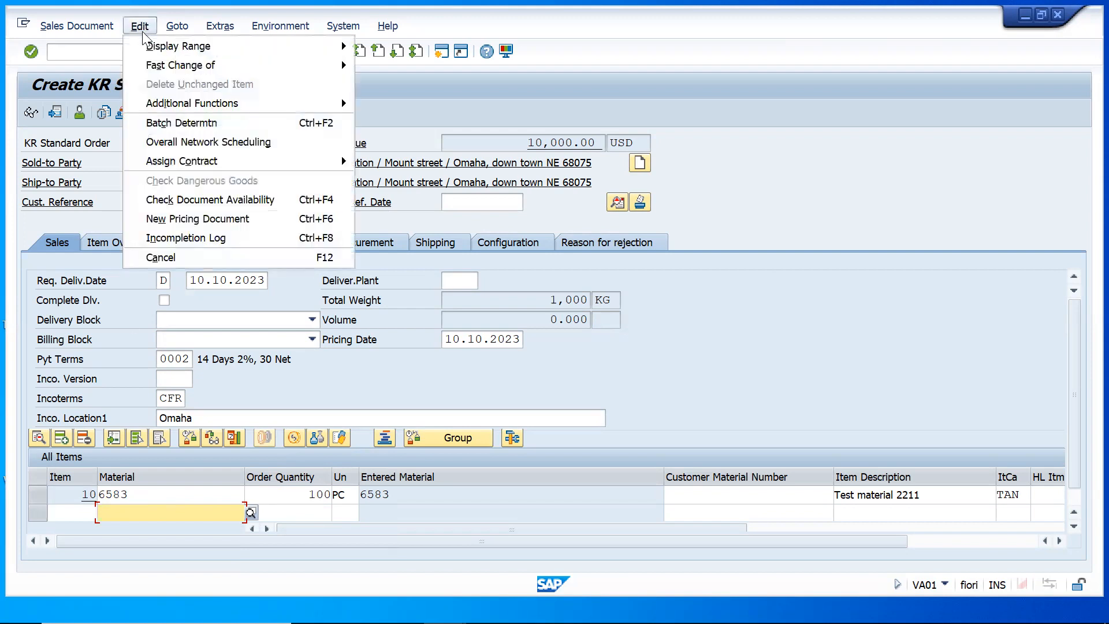
left_click(169, 239)
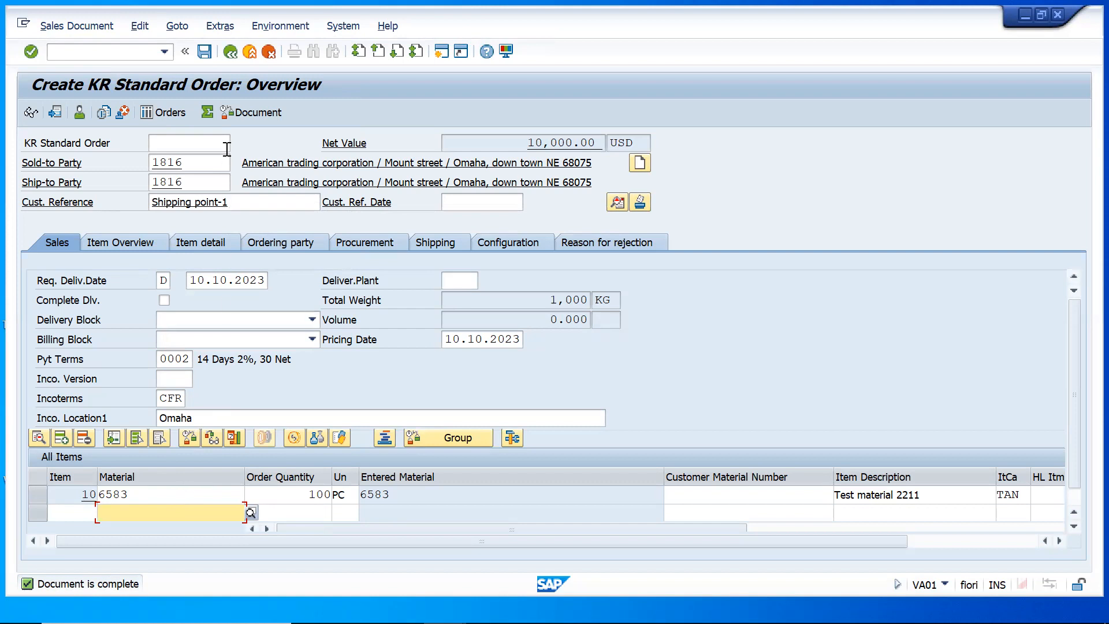
left_click(203, 52)
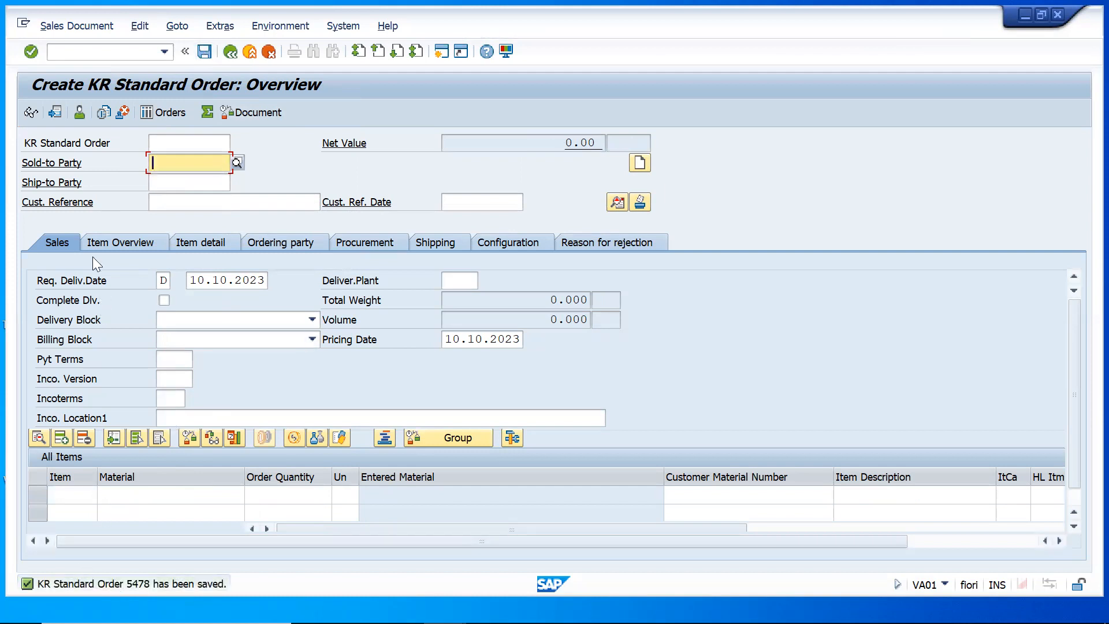
Display the saved sales order and examine the shipping data of item 10, including its plant and shipping point
left_click(75, 26)
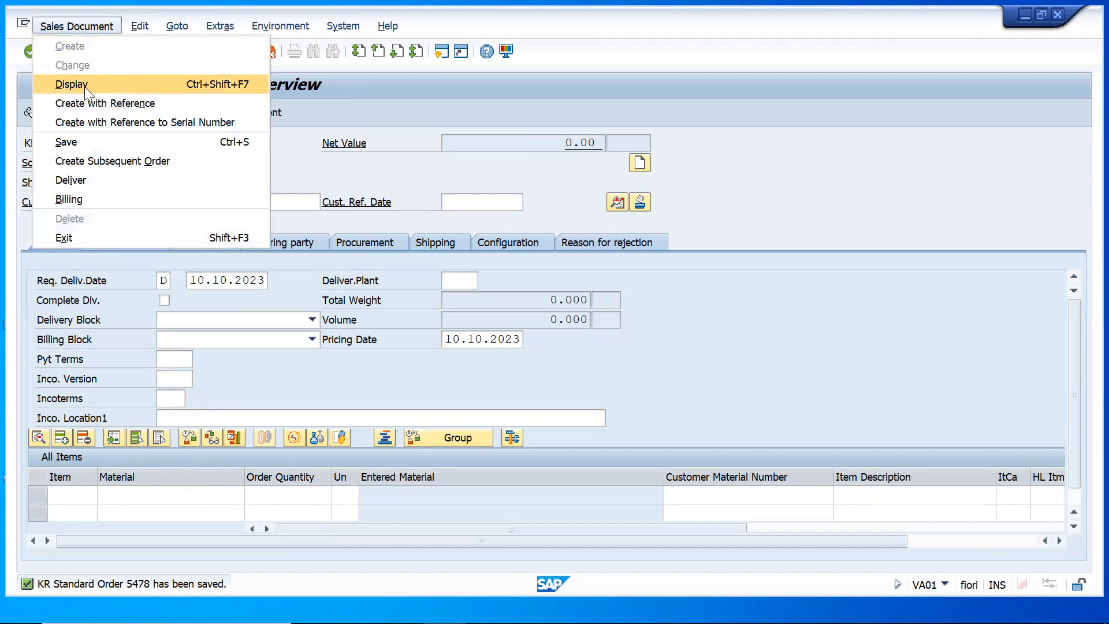
left_click(84, 85)
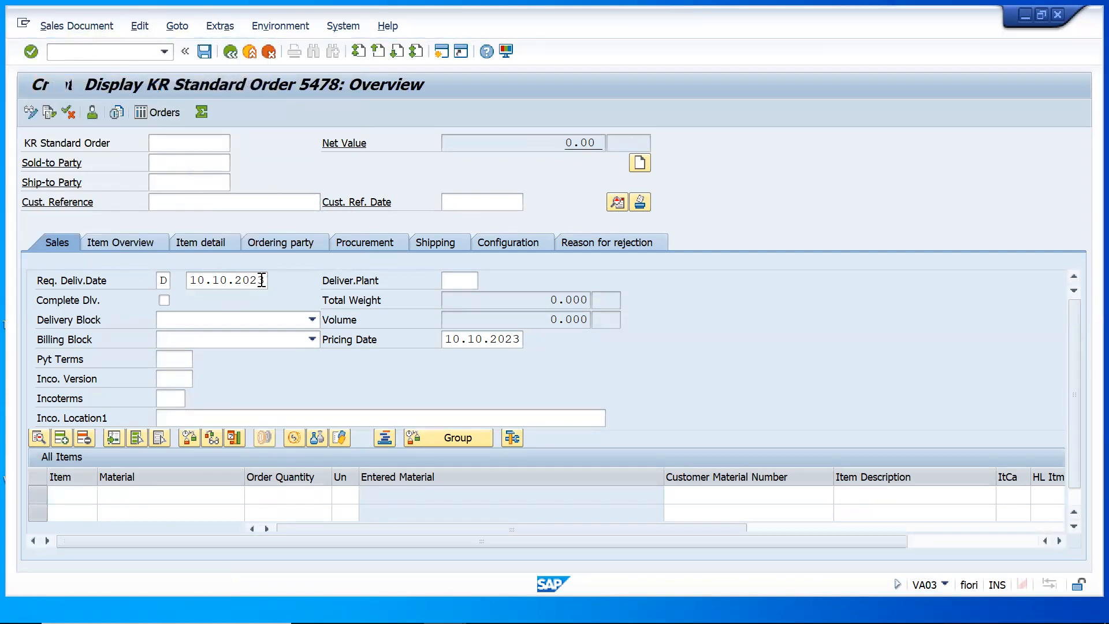
double_click(194, 498)
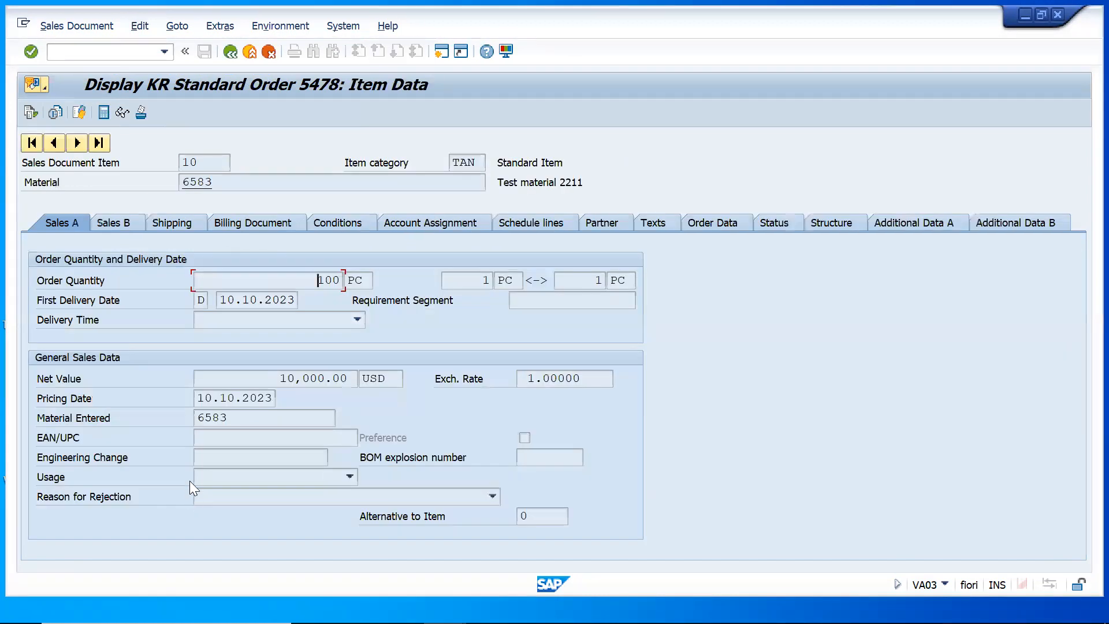
left_click(229, 51)
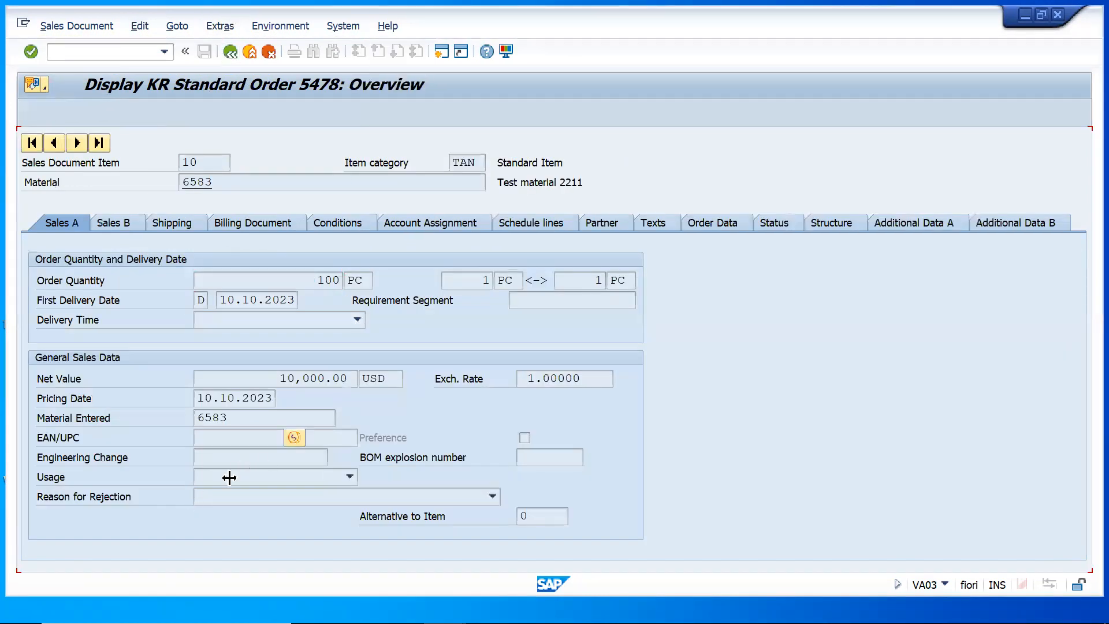
double_click(194, 494)
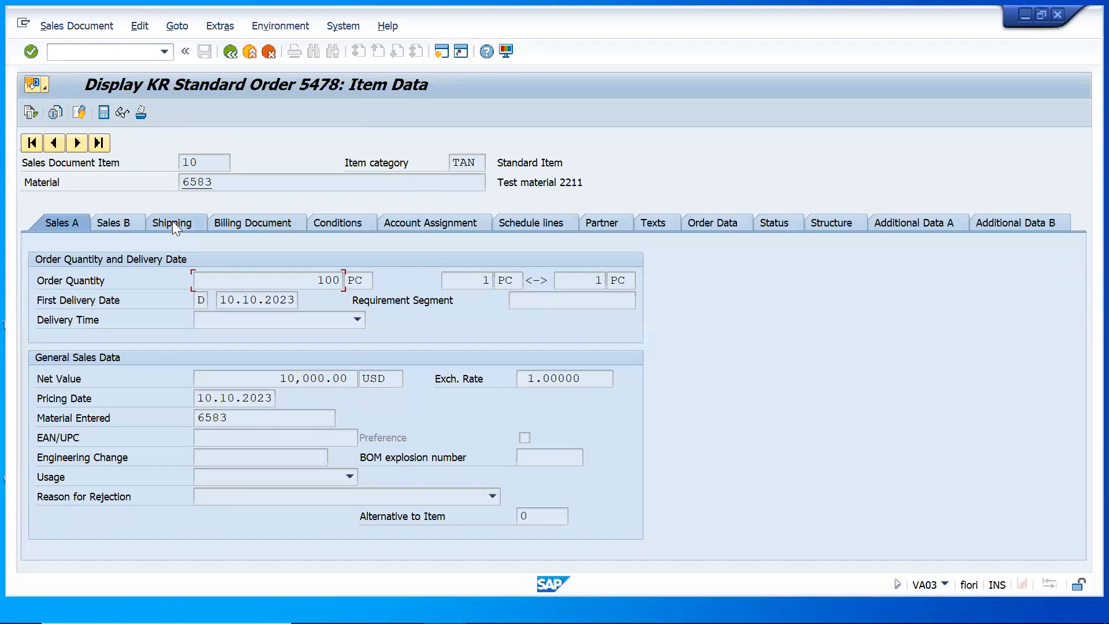
left_click(172, 225)
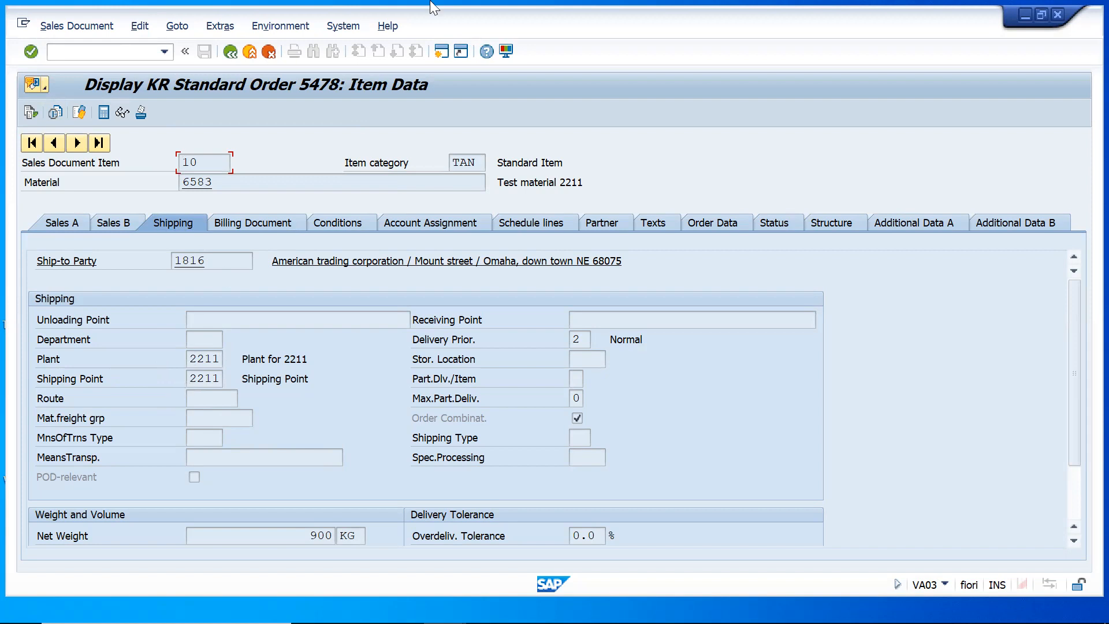
Open a new SAP session and start transaction OVL2 for shipping point determination
left_click(443, 53)
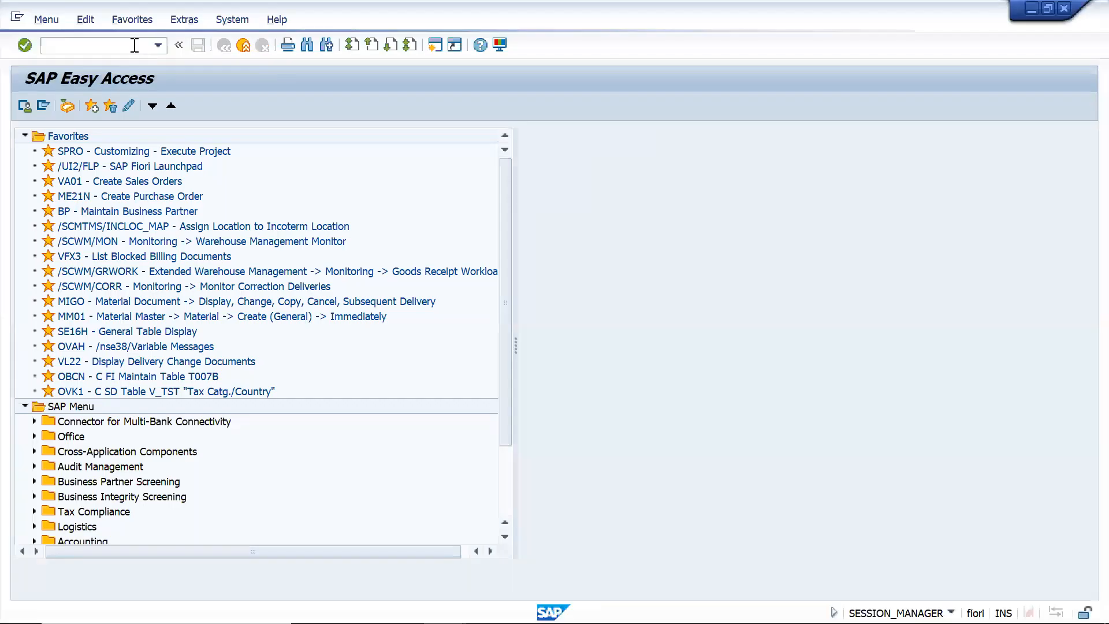
type("/novl2")
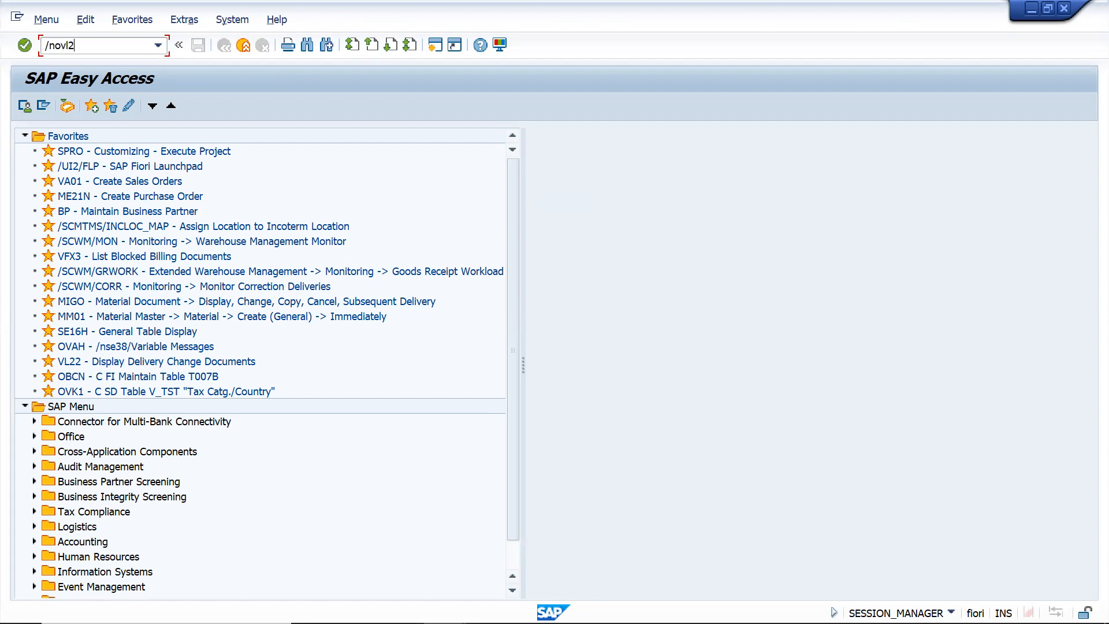
key("Return")
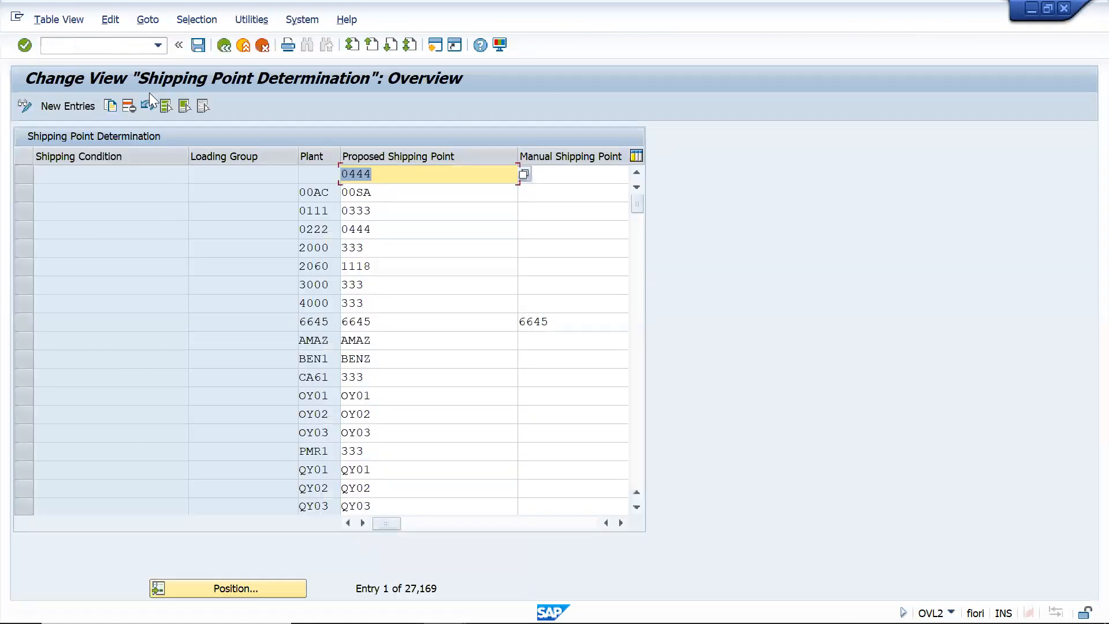
left_click(244, 589)
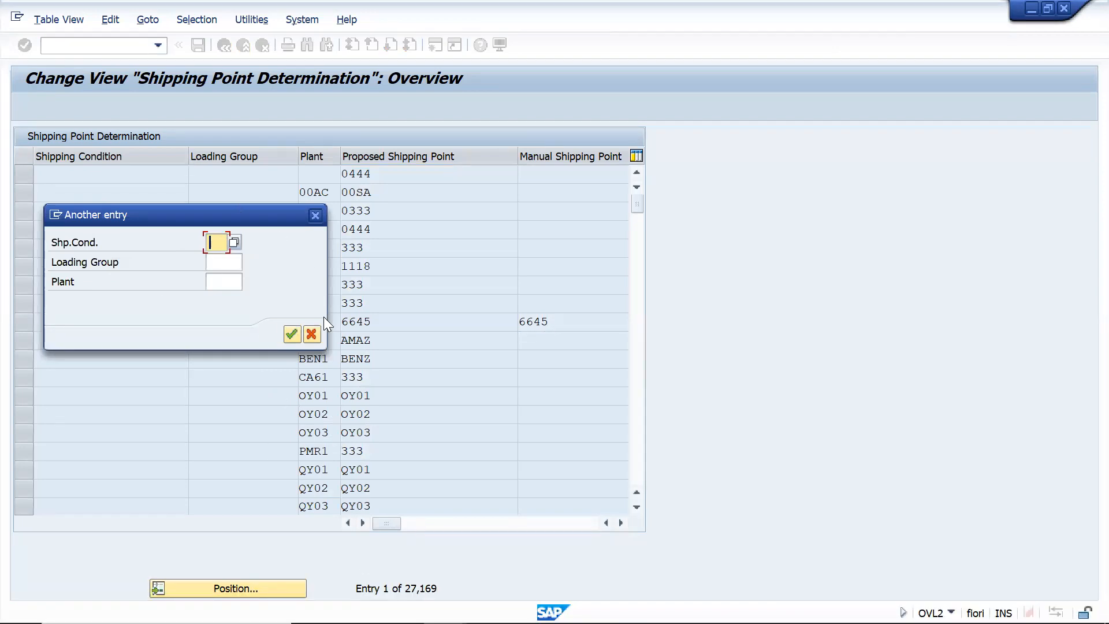
key("Tab")
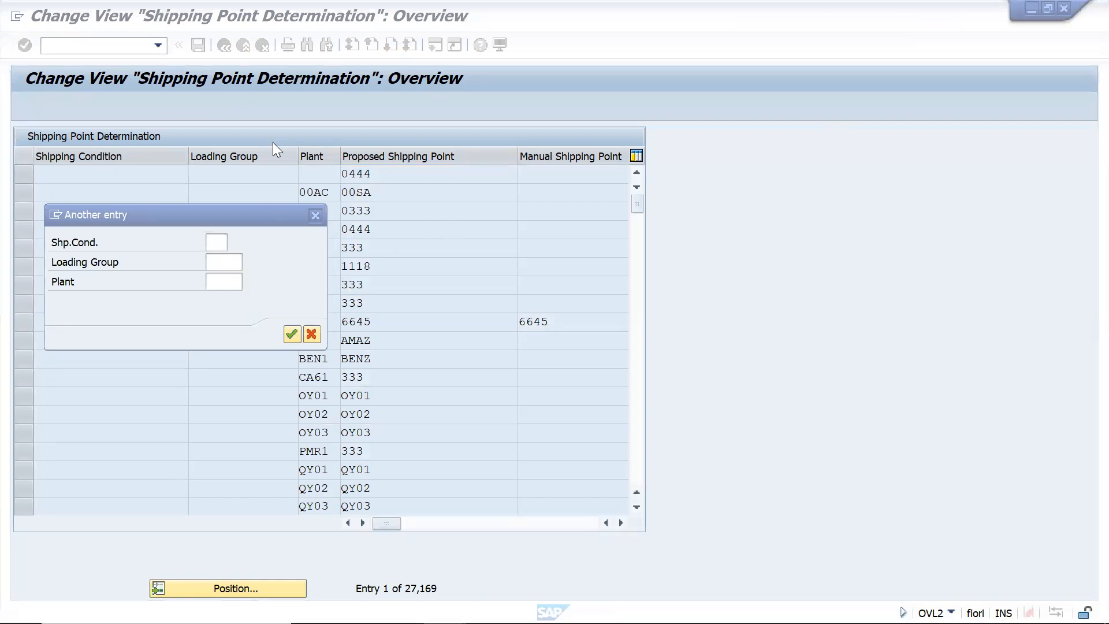
left_click(307, 331)
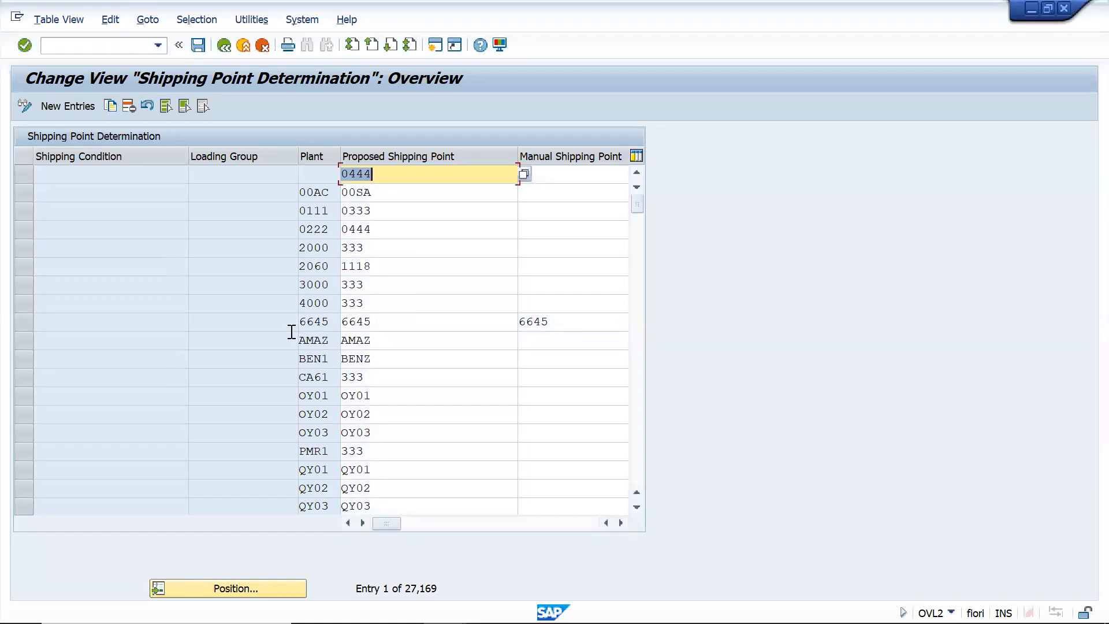
Switch back to the session displaying the sales order's item data
key("alt+Tab")
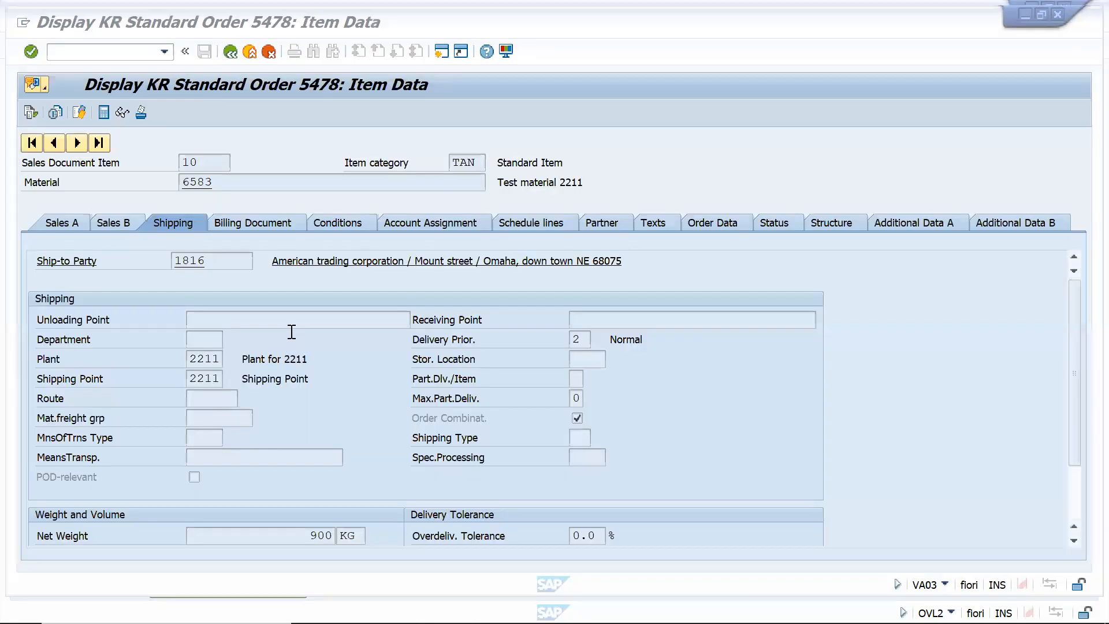
key("alt+Tab")
key("alt+Tab")
key("alt+shift+Tab")
key("alt+shift+Tab")
key("alt+shift+Tab")
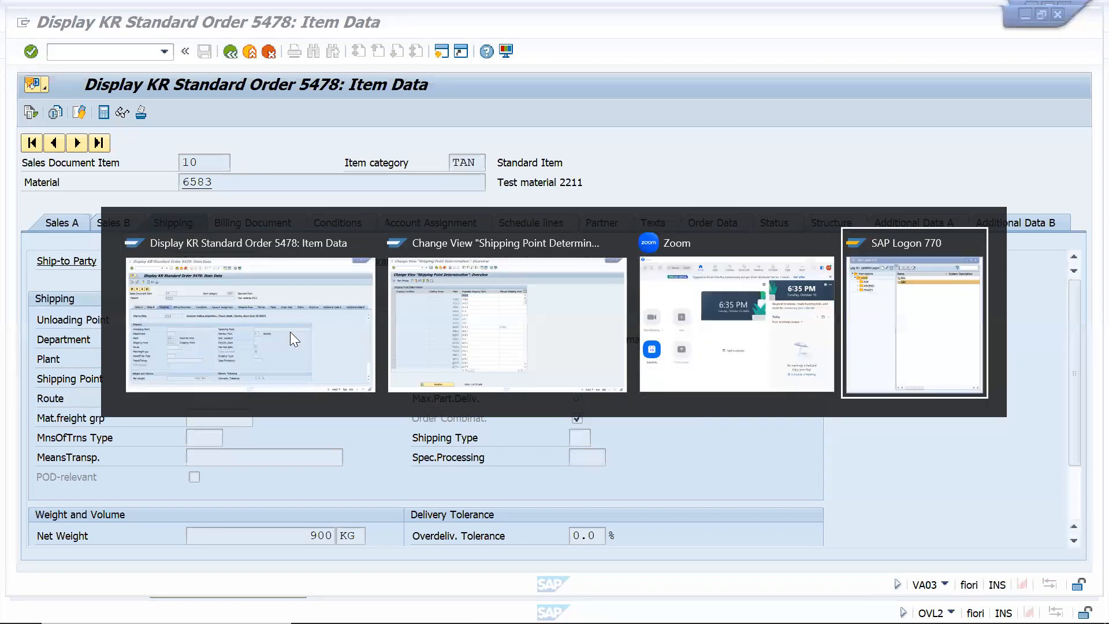
key("alt+shift+Tab")
key("alt+shift+Tab")
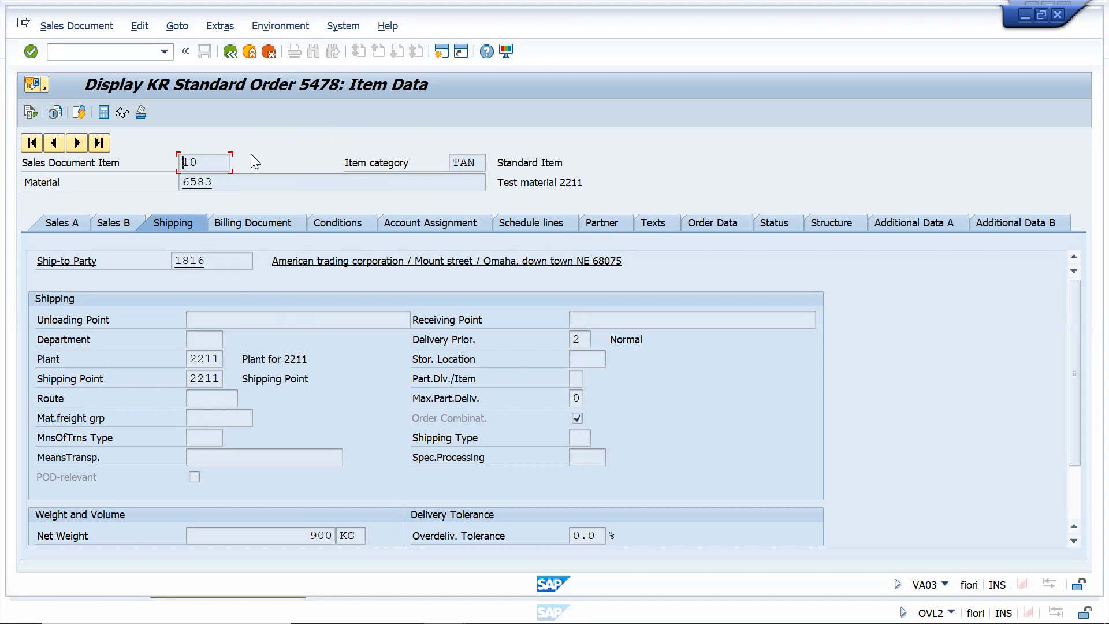
From the order overview, display the sold-to party's sales-area shipping data to check its shipping conditions, and return to the order
left_click(232, 54)
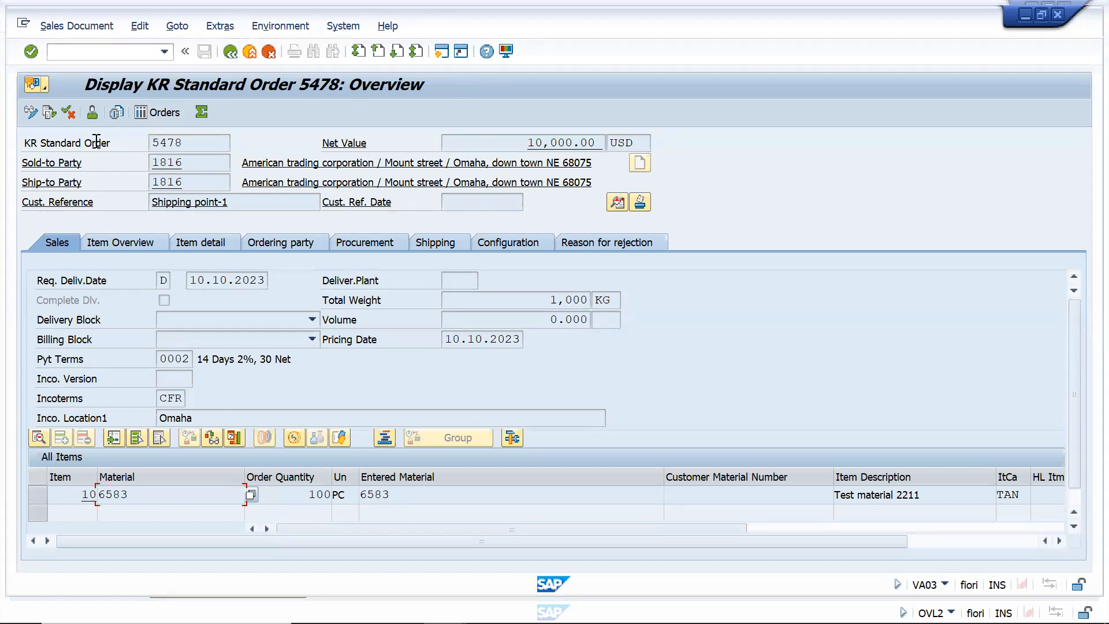
left_click(95, 116)
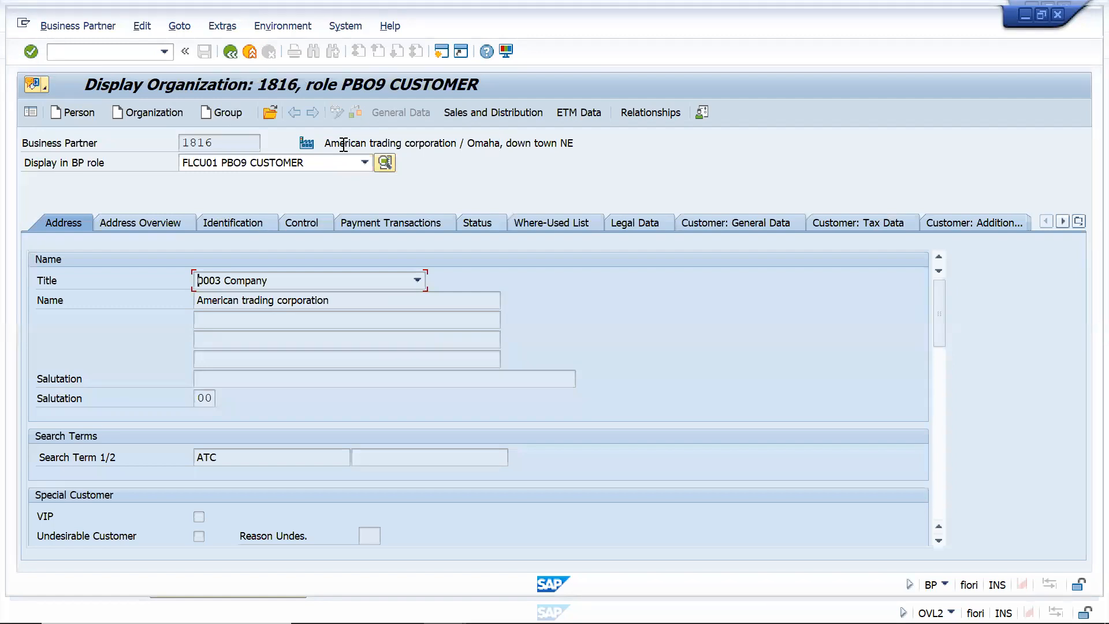
left_click(482, 111)
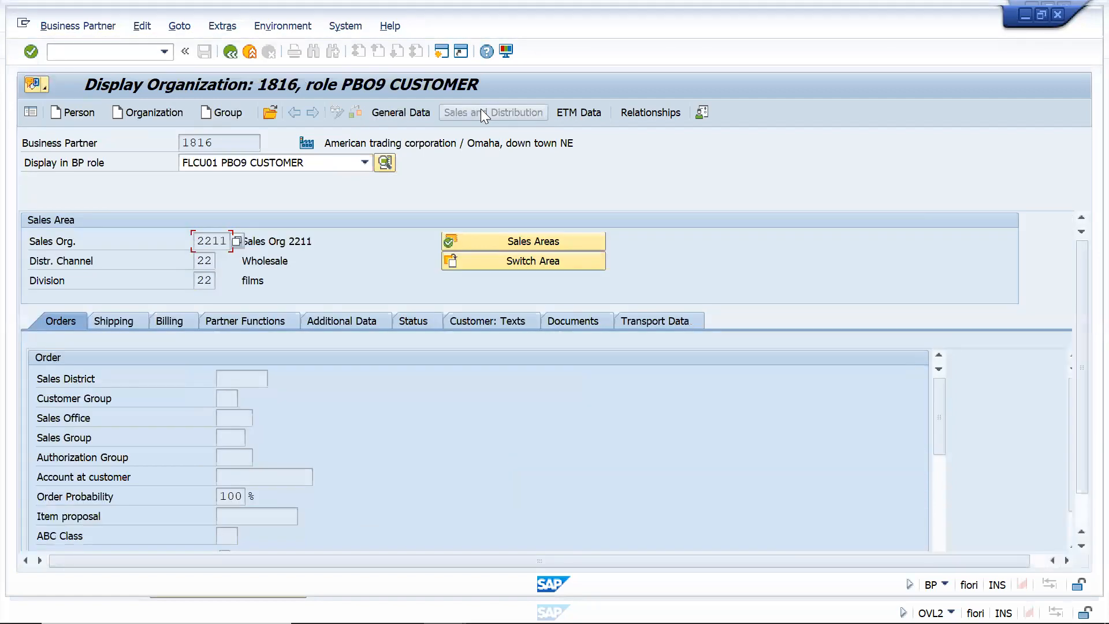
left_click(120, 323)
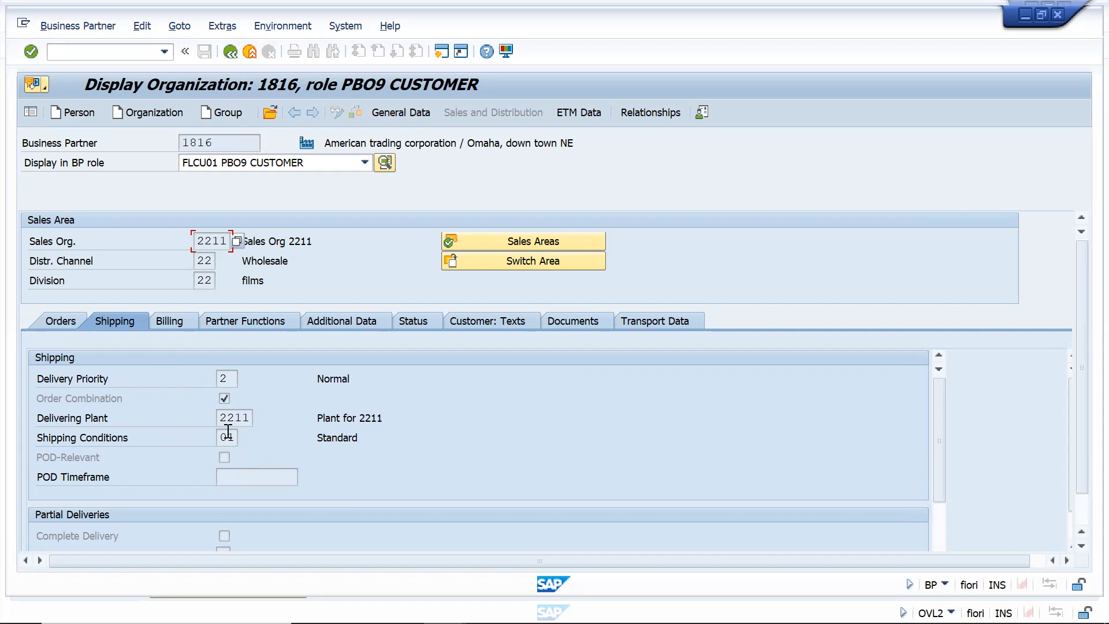
left_click(230, 54)
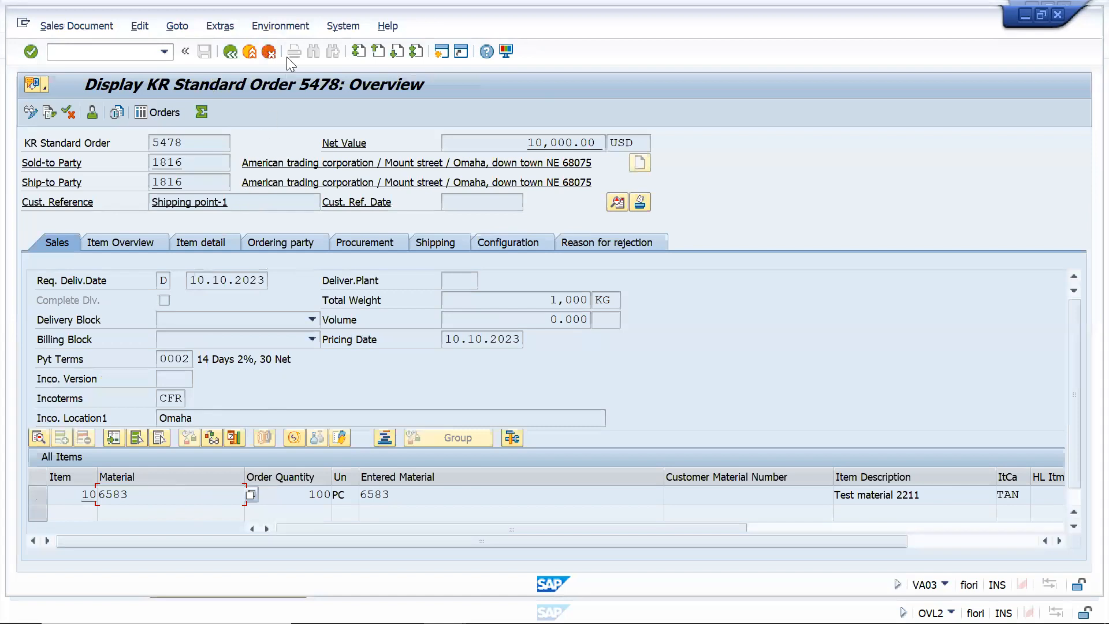
Display the master record of the order item's material and check the loading group in its Sales: General/Plant data
left_click(279, 26)
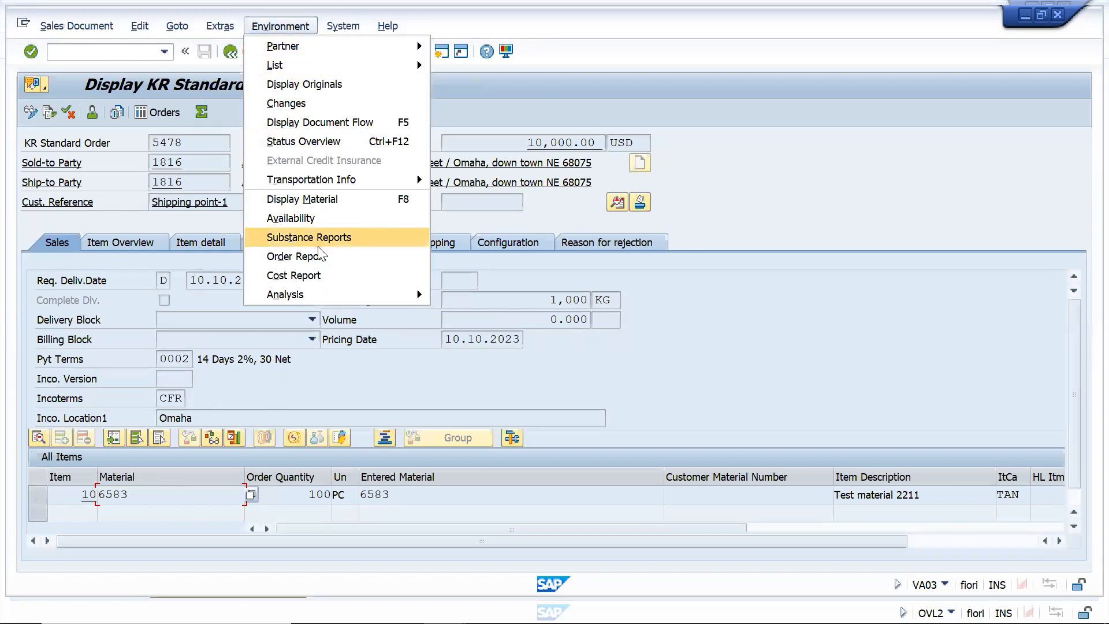
left_click(306, 199)
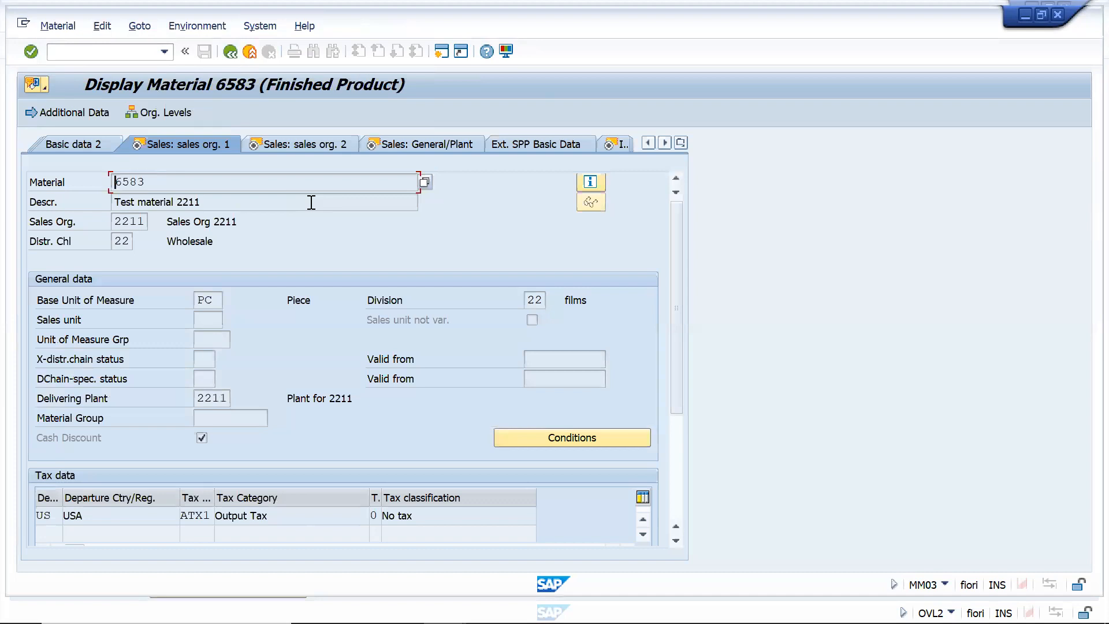
left_click(425, 148)
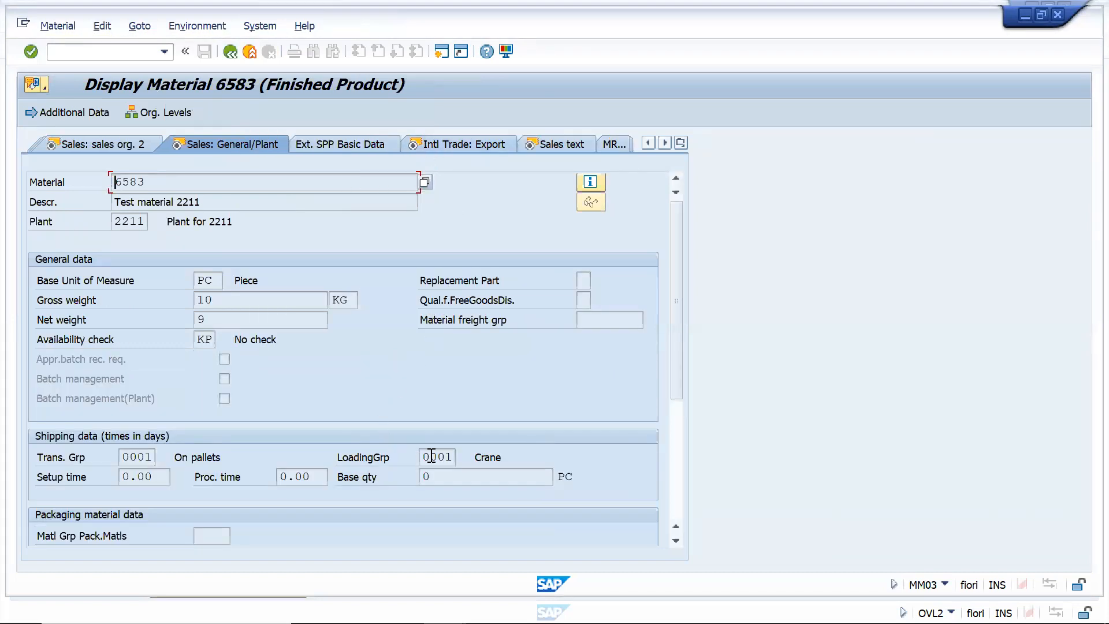
Return from the material record to the order and display item 10's shipping data to check its plant and shipping point
double_click(431, 456)
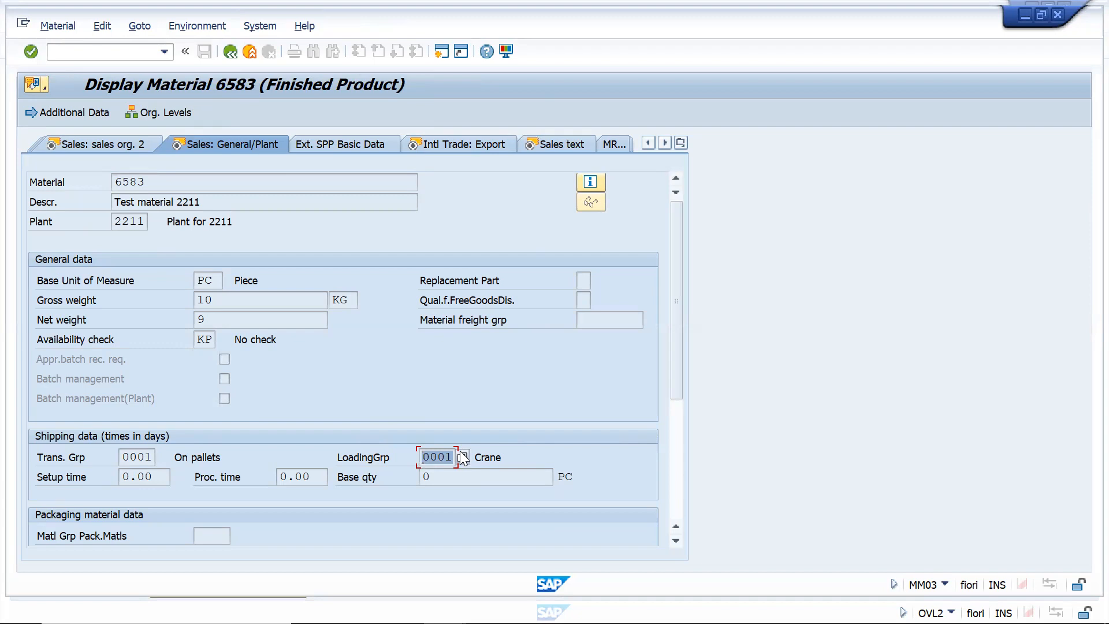
left_click(232, 58)
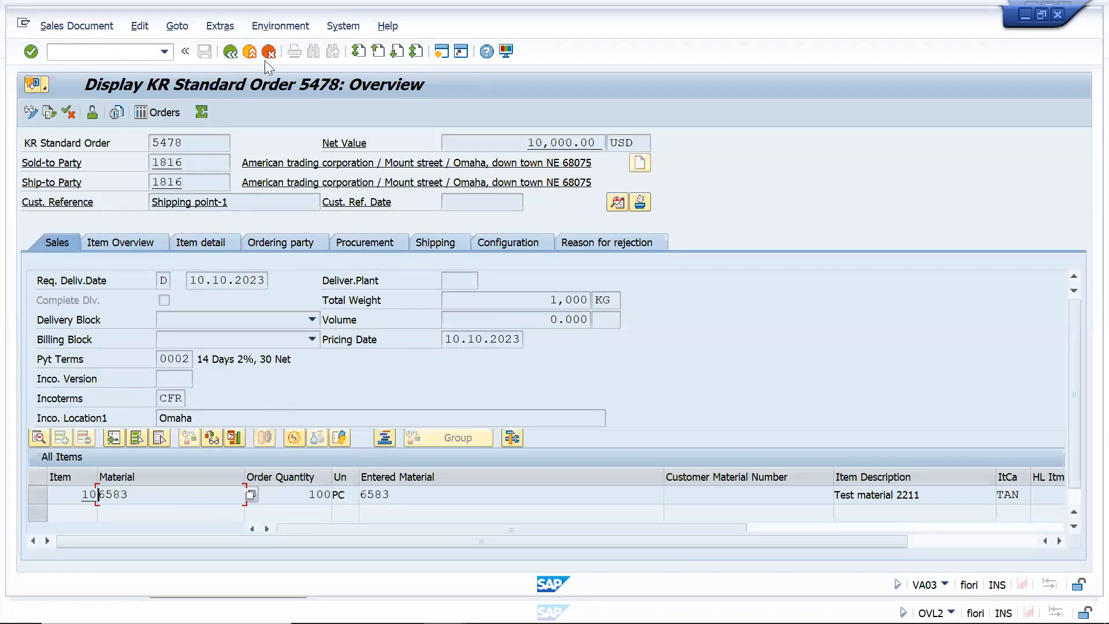
left_click(190, 497)
double_click(189, 496)
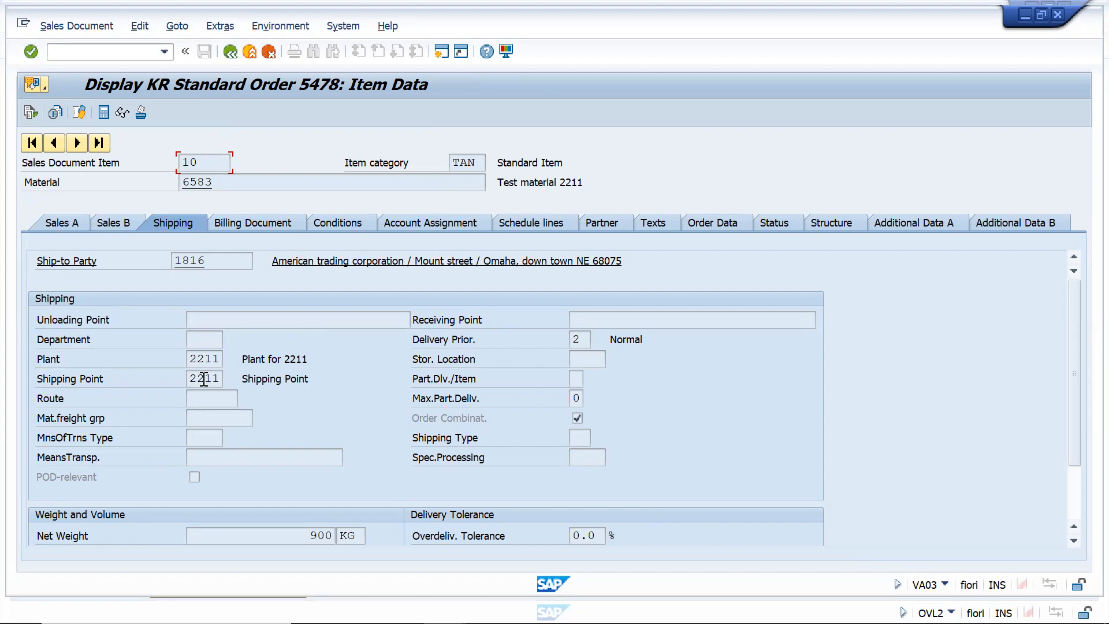
In the shipping point determination session, position the table at shipping condition 01, loading group 0001 and plant 2211
key("alt+Tab")
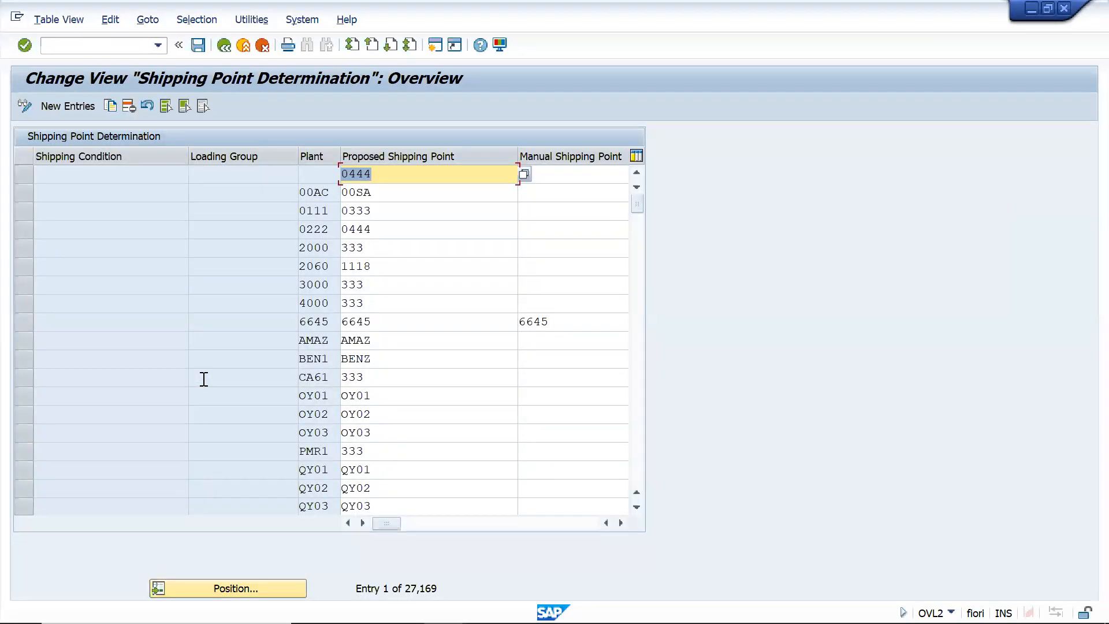
left_click(244, 583)
type("01")
left_click(232, 263)
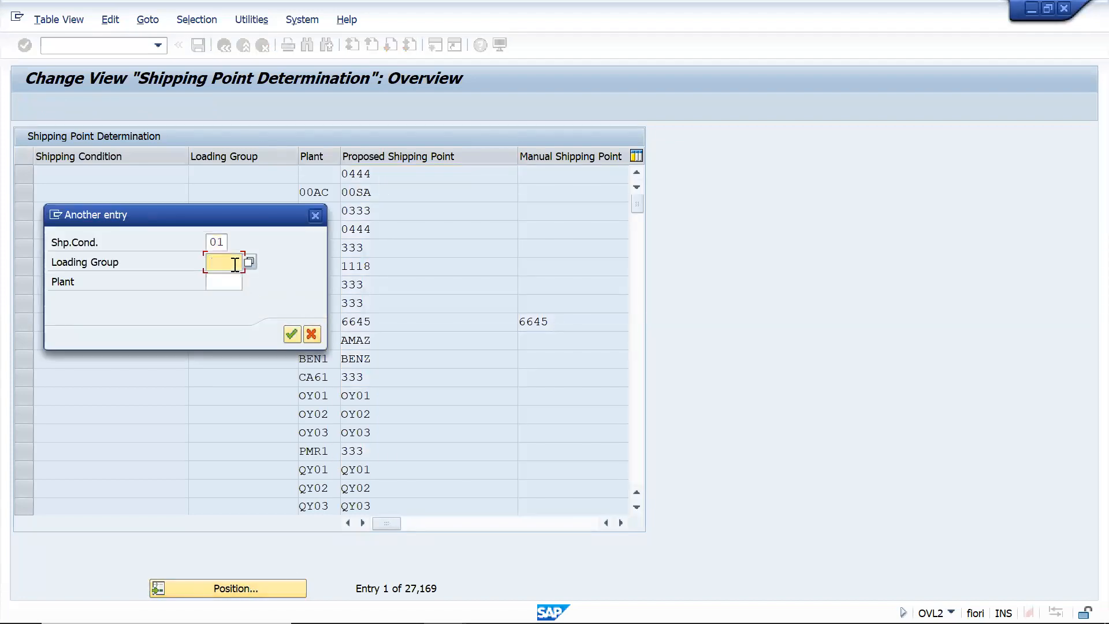
left_click(236, 265)
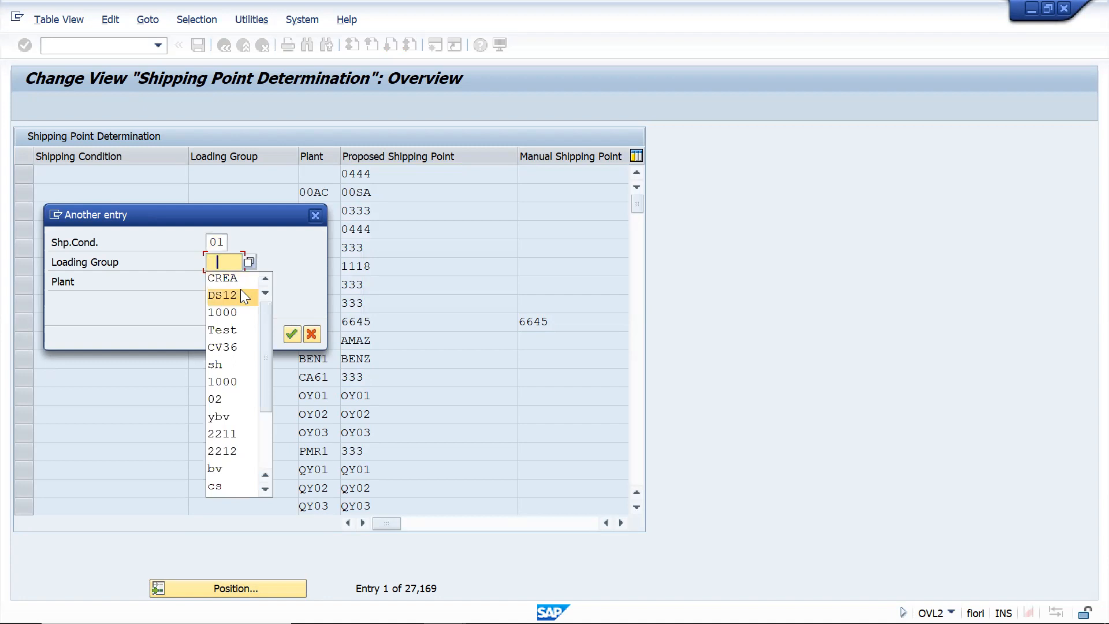
type("0001")
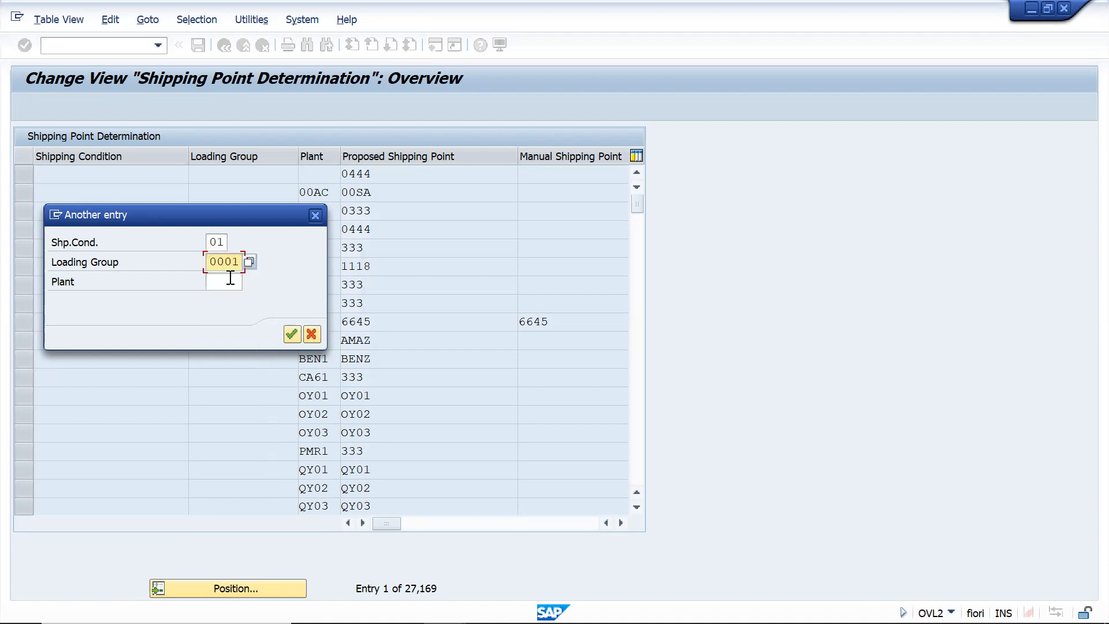
left_click(225, 282)
type("2211")
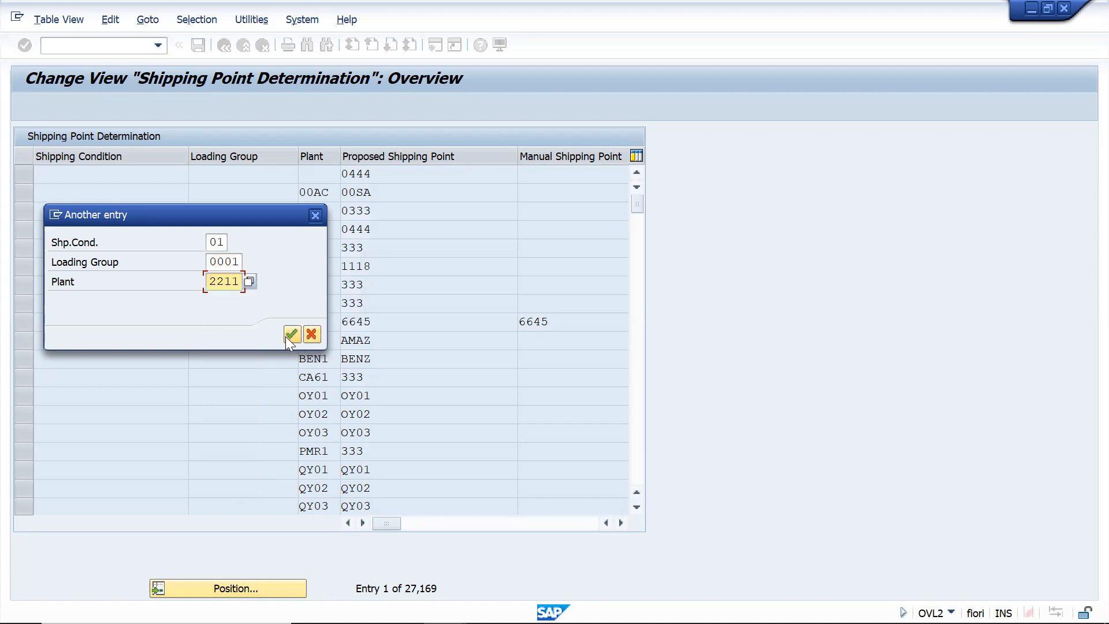
left_click(290, 335)
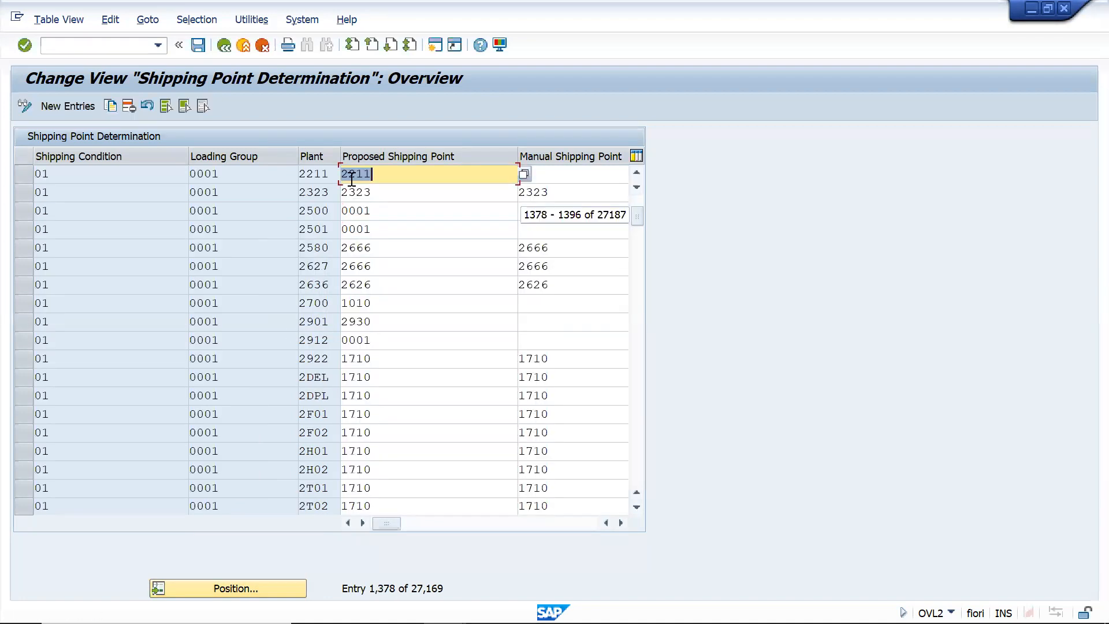
Select the plant 2211 entry and examine its proposed shipping point and manual shipping point columns
left_click(18, 174)
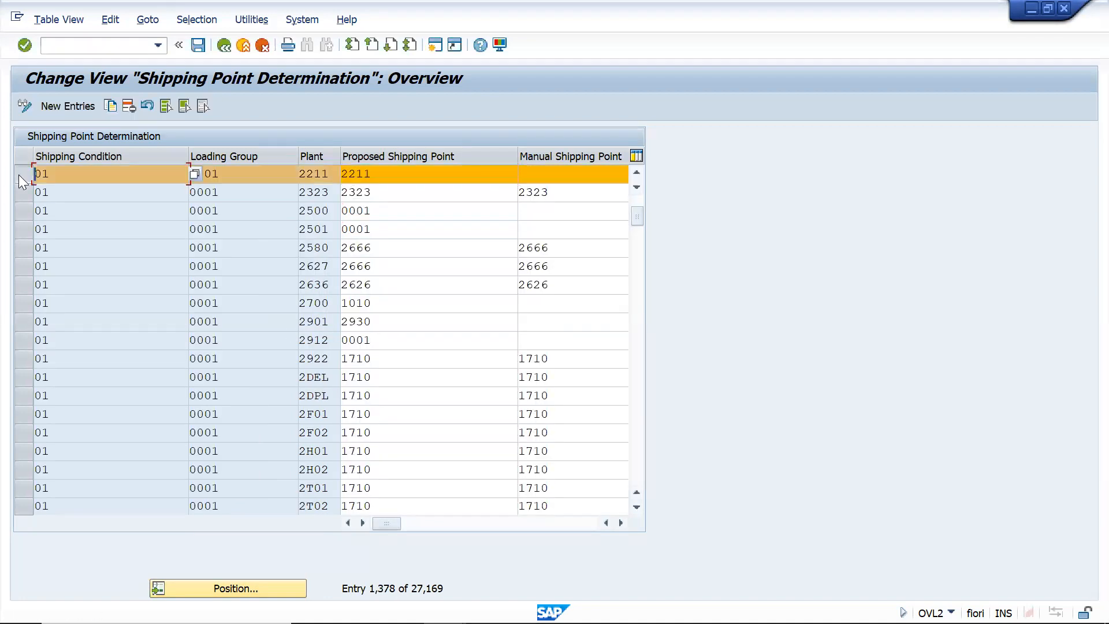
left_click(446, 177)
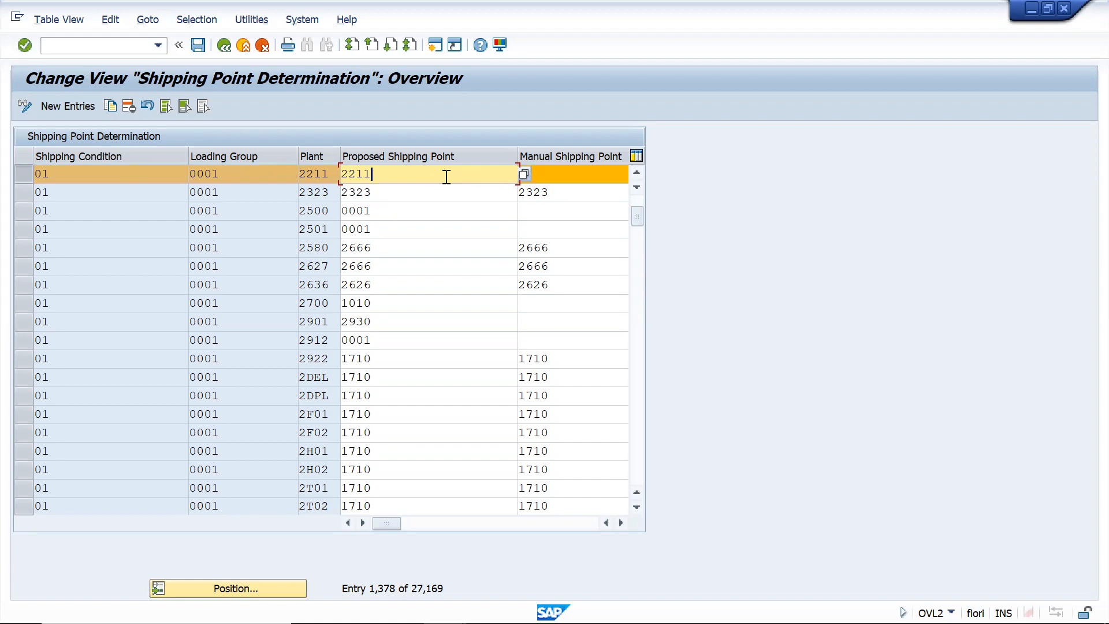
left_click(581, 178)
left_click(621, 522)
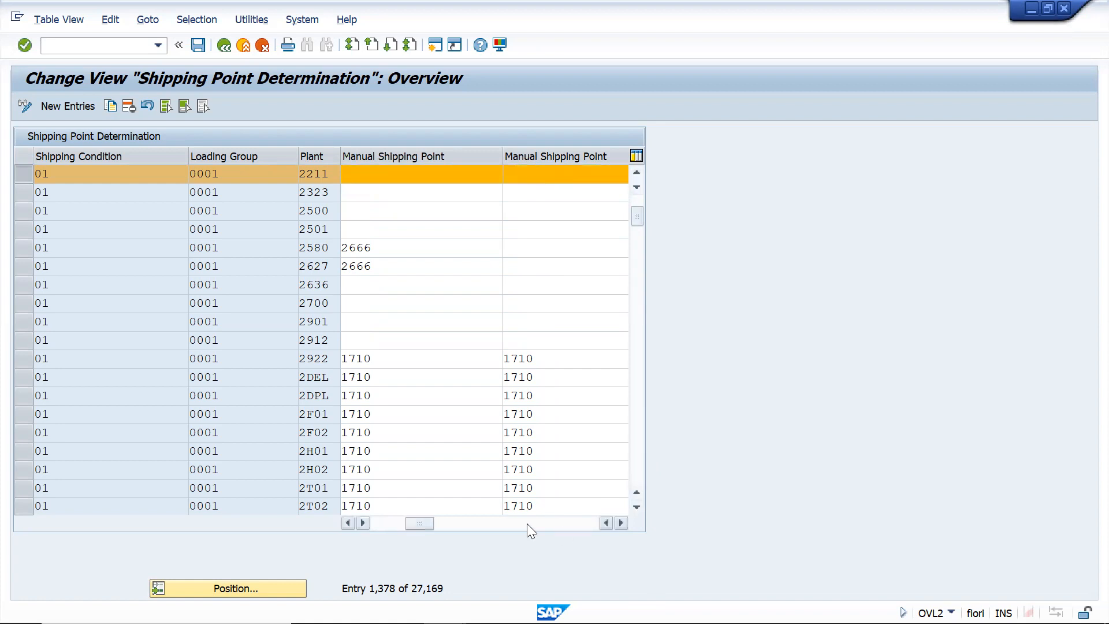
left_click_drag(425, 521, 386, 524)
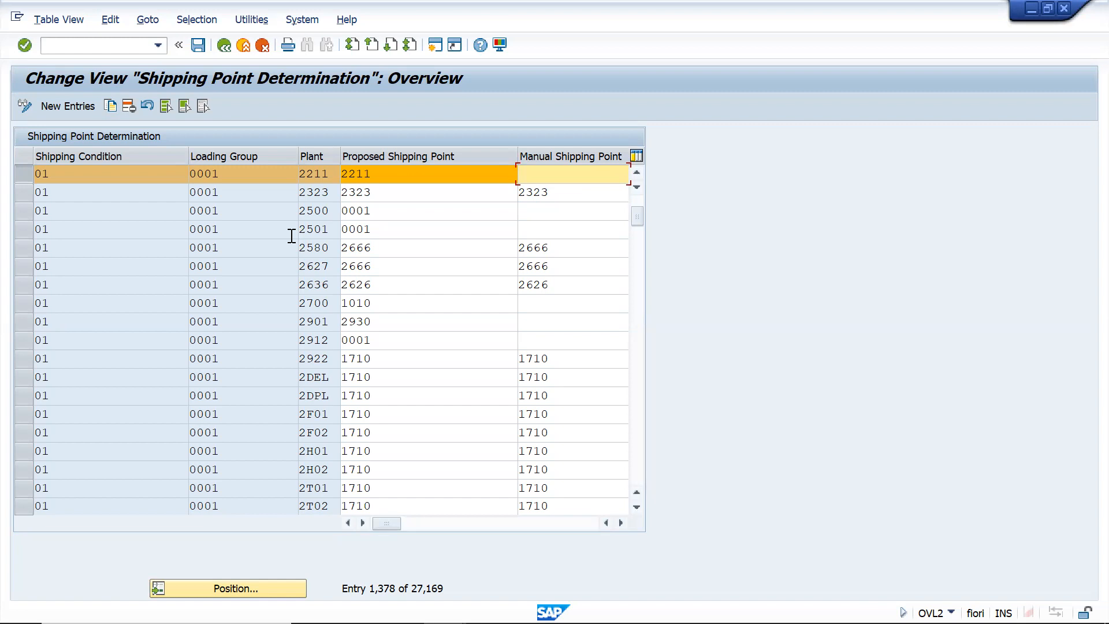
left_click(114, 40)
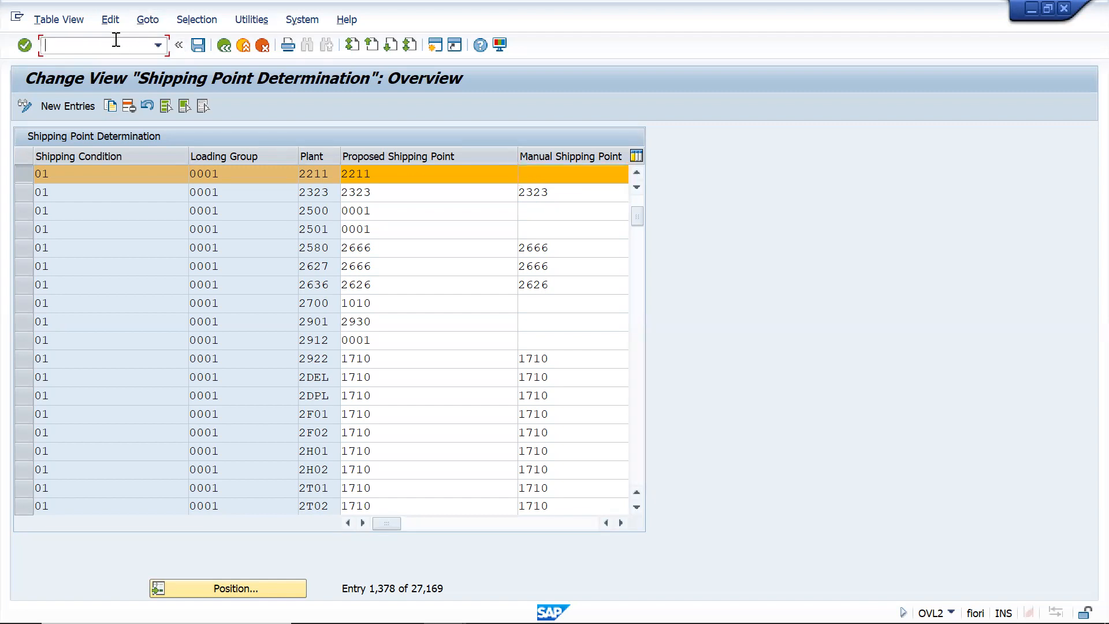
type("/n")
key("BackSpace")
key("BackSpace")
Switch to the order display session, open a new SAP session from it and start transaction VA01
key("alt+Tab")
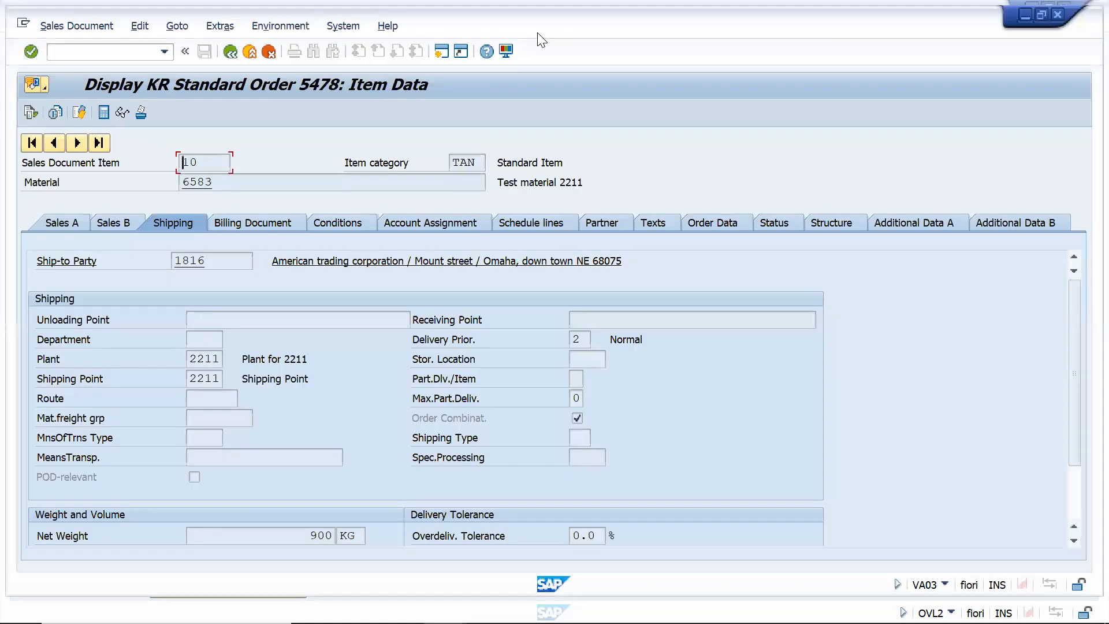
left_click(441, 55)
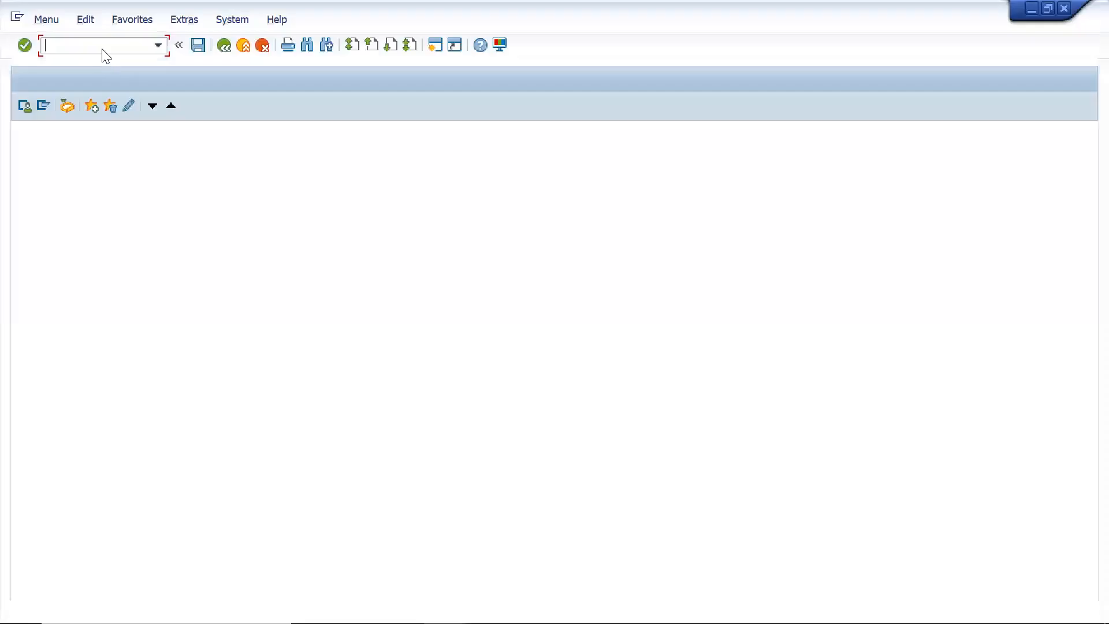
type("/nva01")
key("Return")
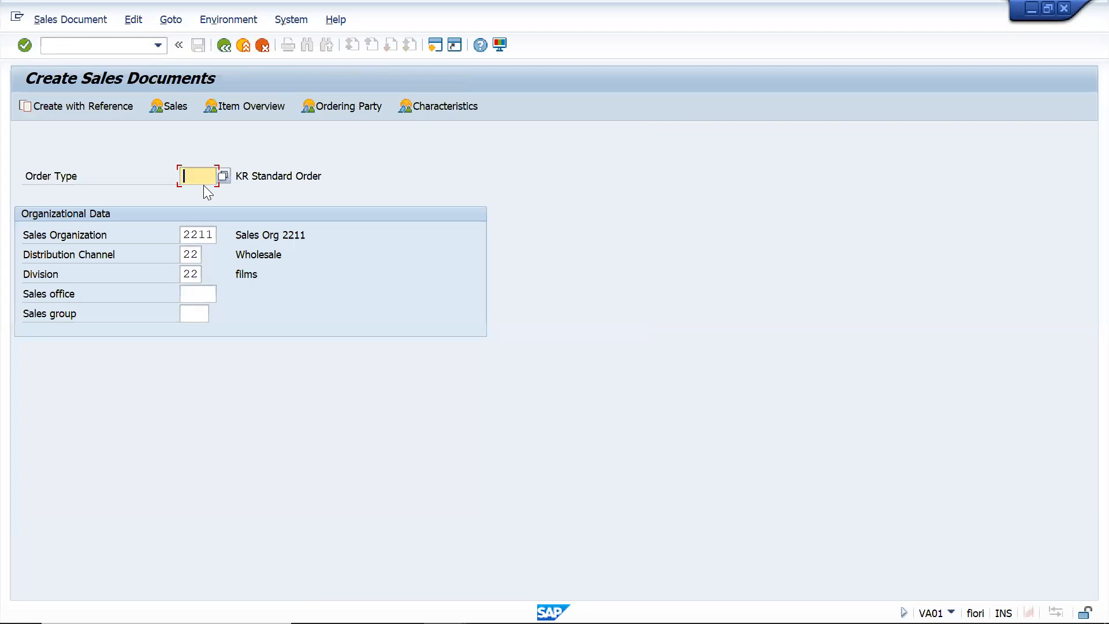
Start a new sales document with order type YBV, keeping the proposed organizational data
type("YBV")
key("Return")
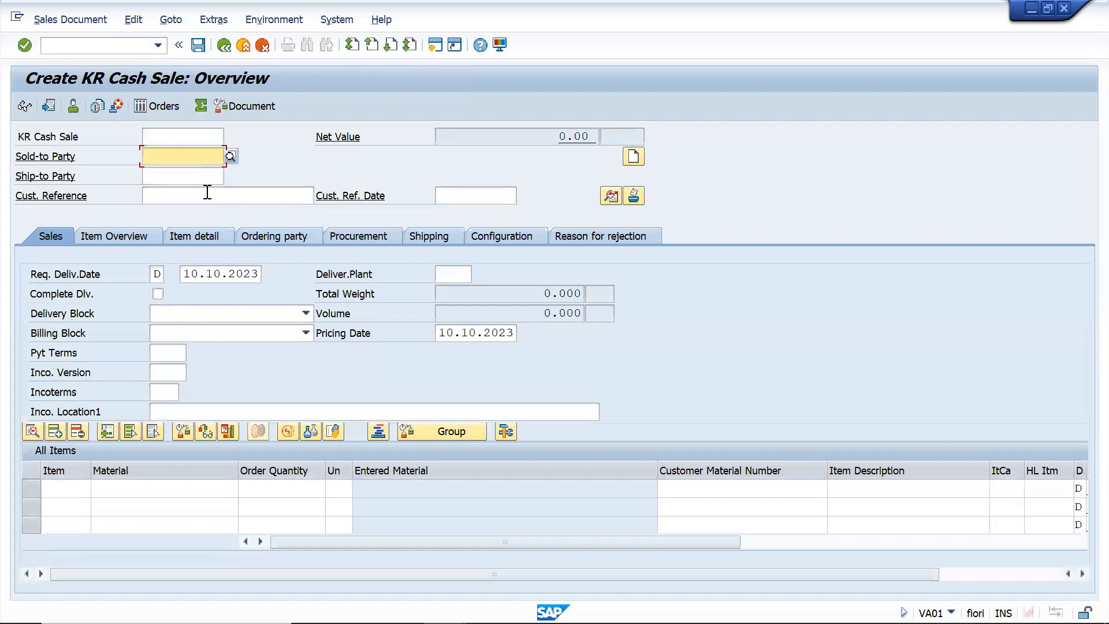
left_click(222, 45)
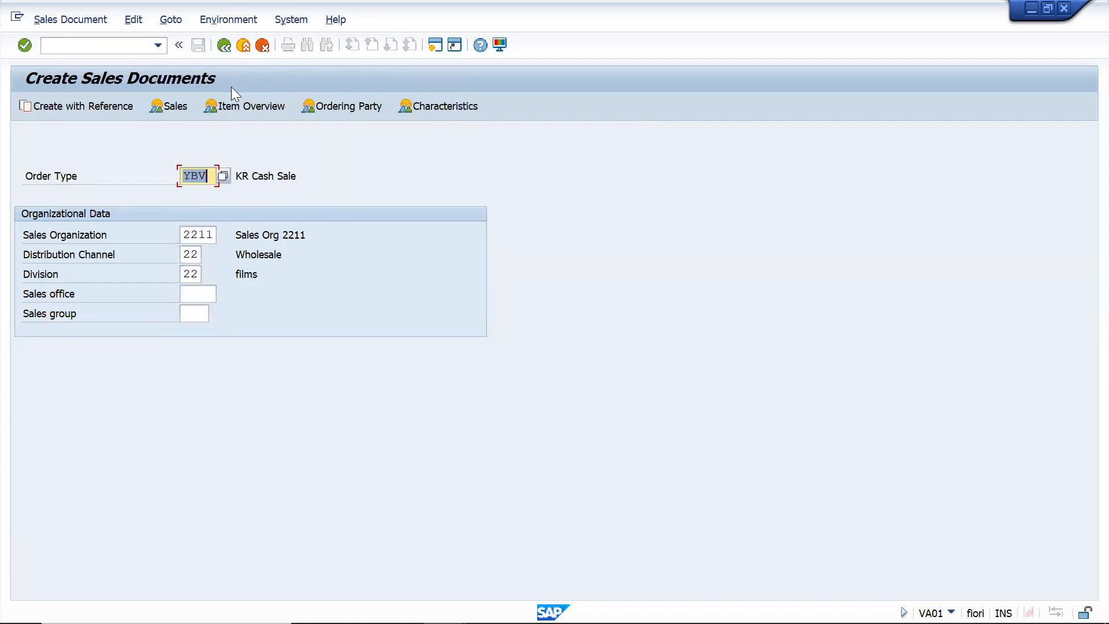
key("Return")
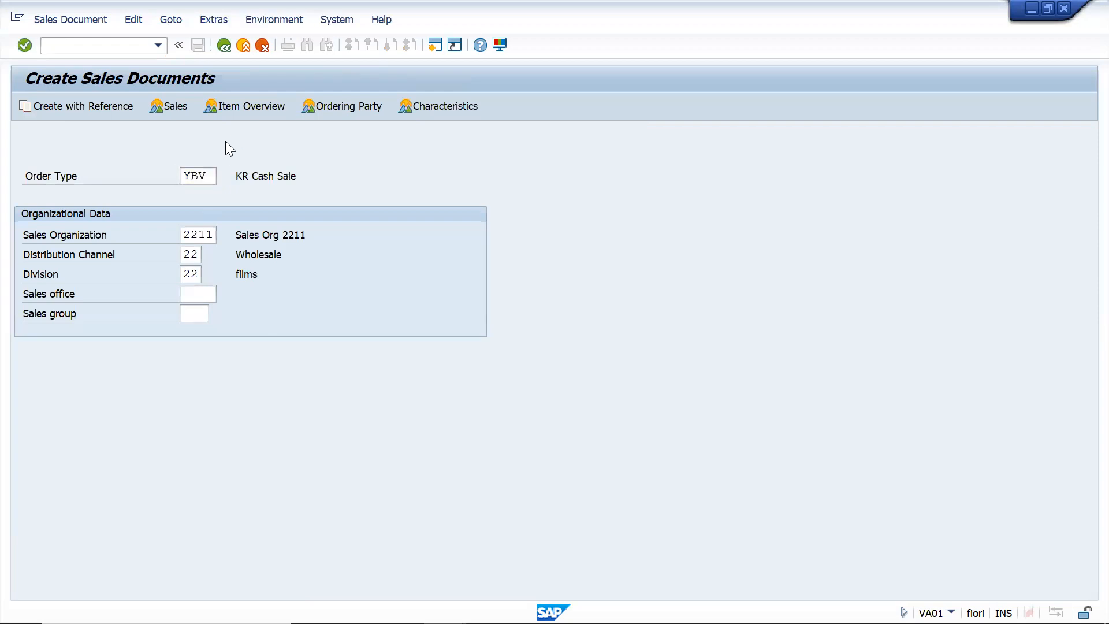
Fill in the same sold-to party as in the standard order and set the customer reference to "Shipping point-2"
left_click(198, 156)
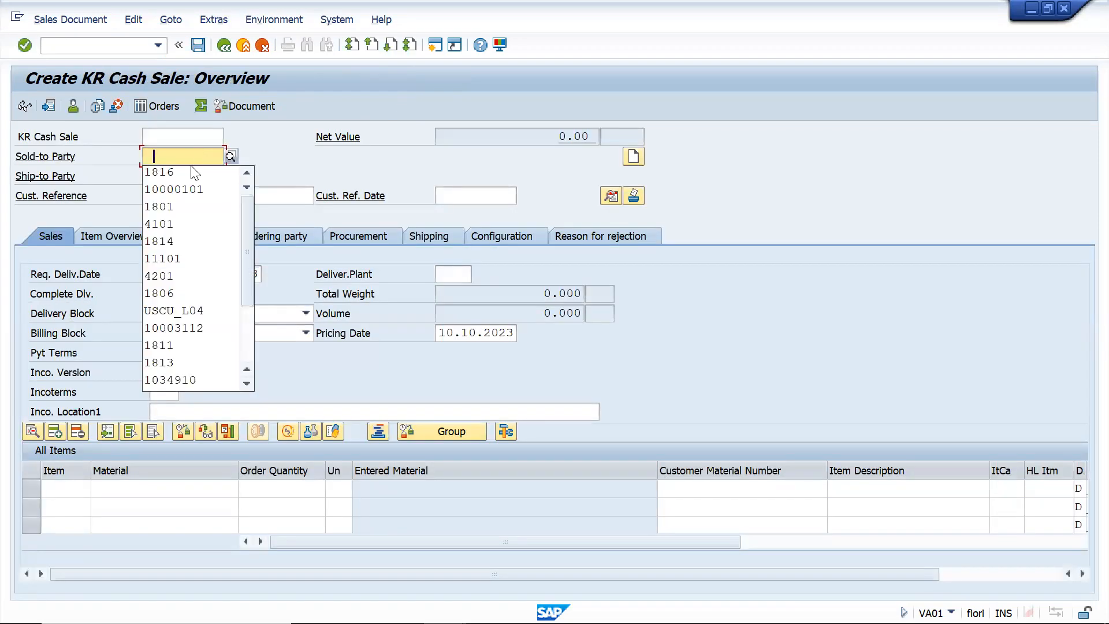
left_click(188, 171)
left_click(184, 197)
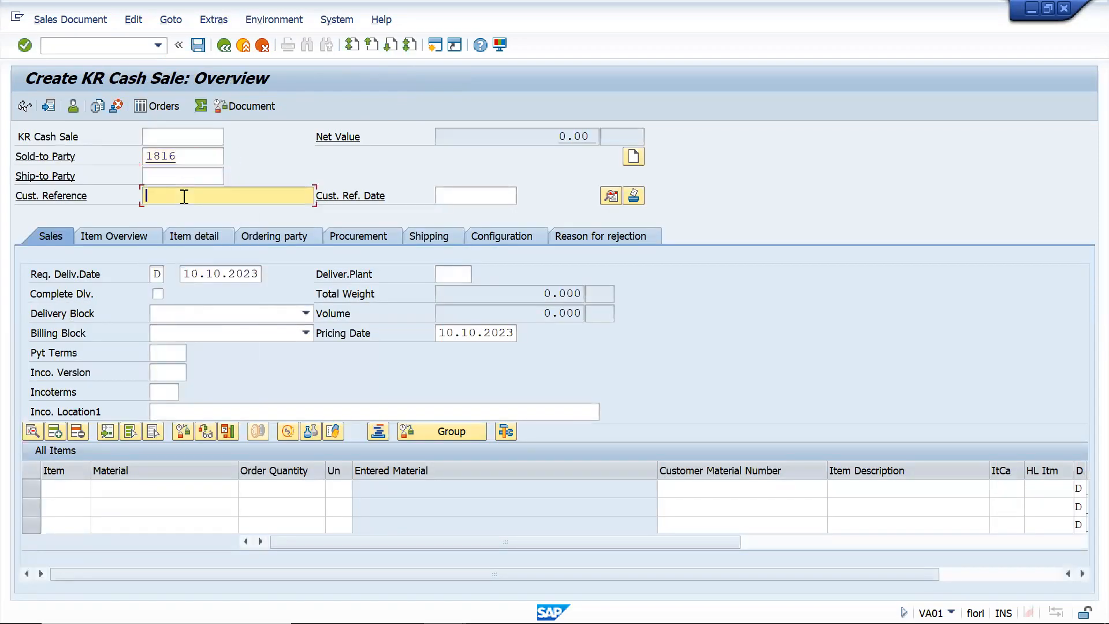
left_click(193, 216)
key("BackSpace")
type("2")
Add material 6583 with an order quantity of 100 as the first item of the cash sale
left_click(152, 488)
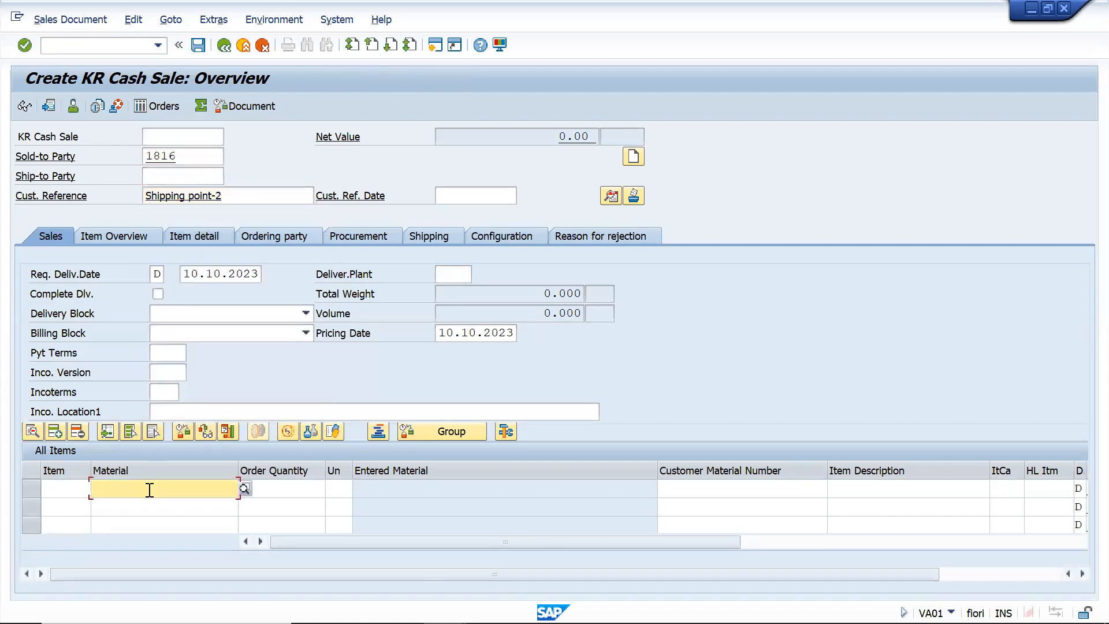
left_click(149, 489)
left_click(108, 246)
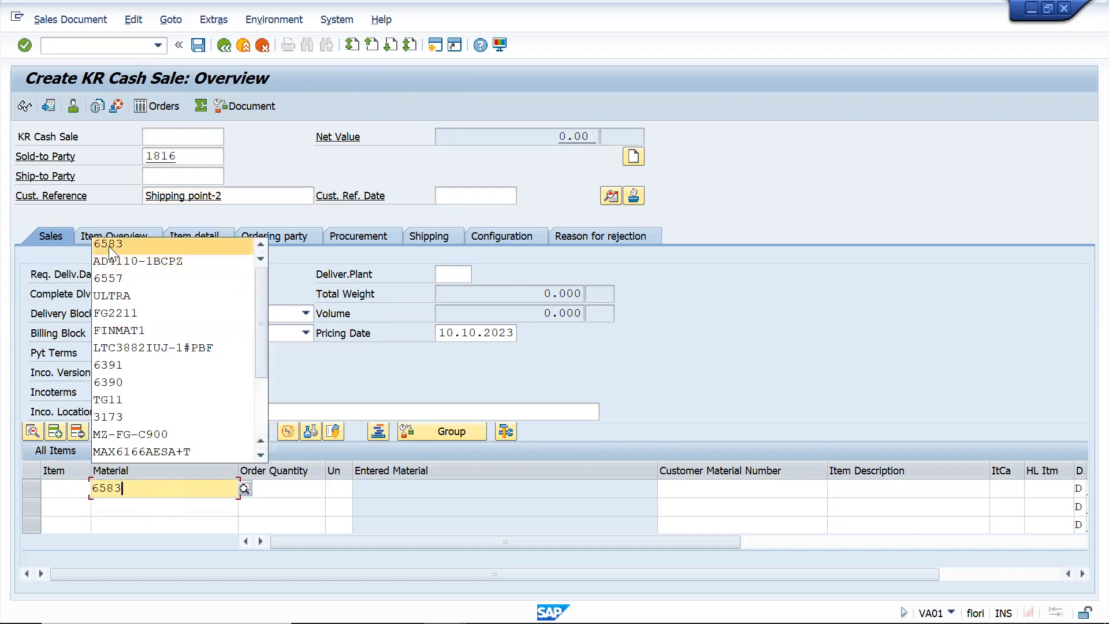
left_click(286, 492)
type("100")
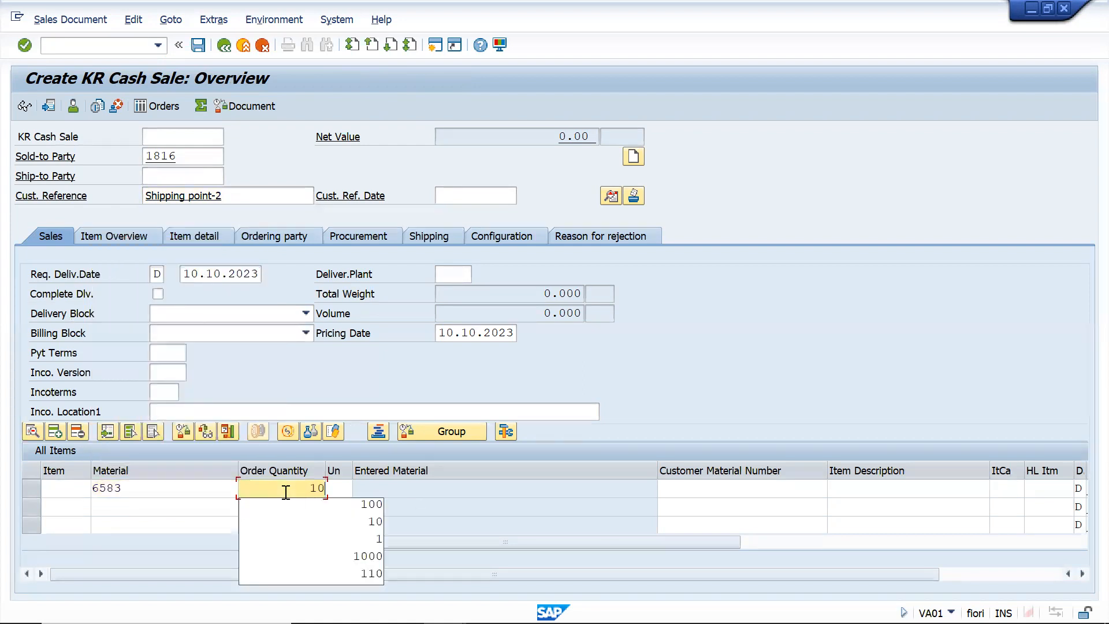
key("Return")
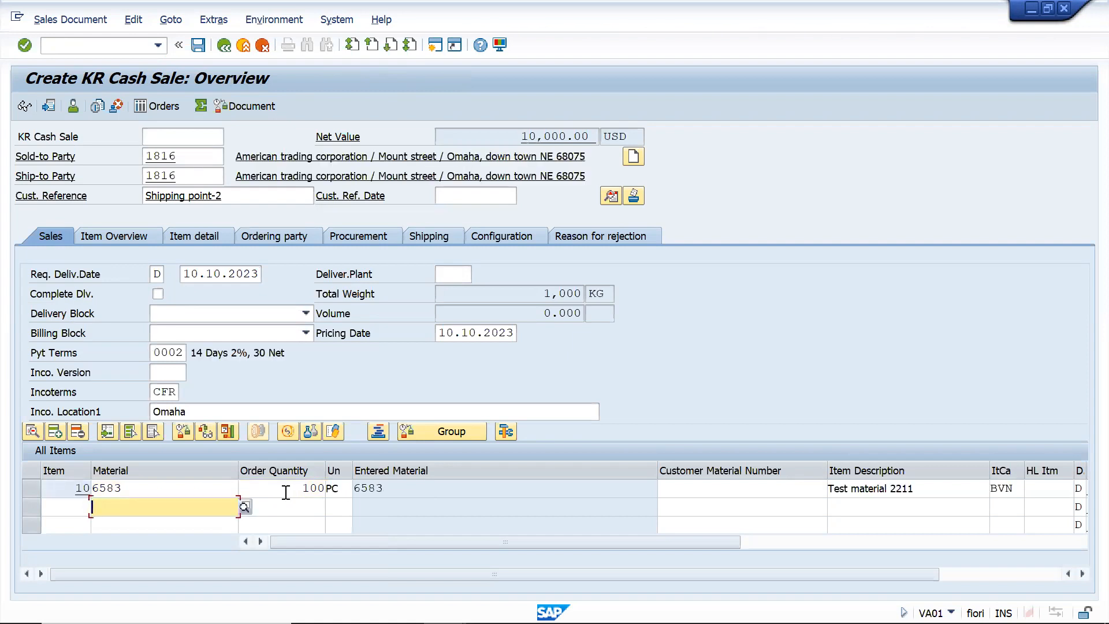
Display the cash sale item's shipping data and compare its shipping point with that of the standard order's item
double_click(187, 490)
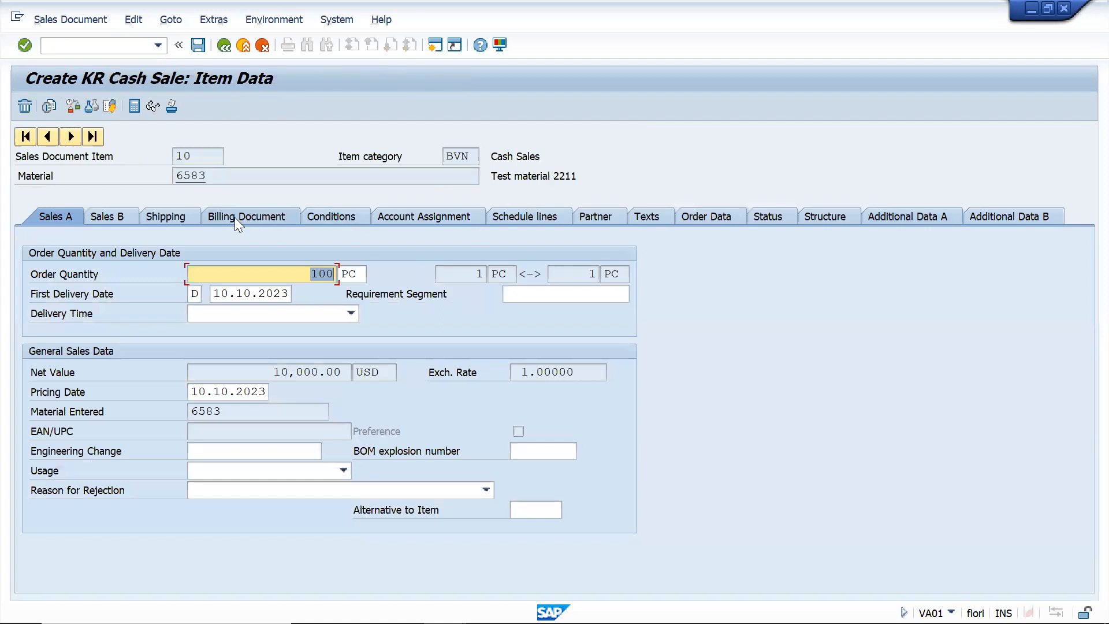
left_click(162, 217)
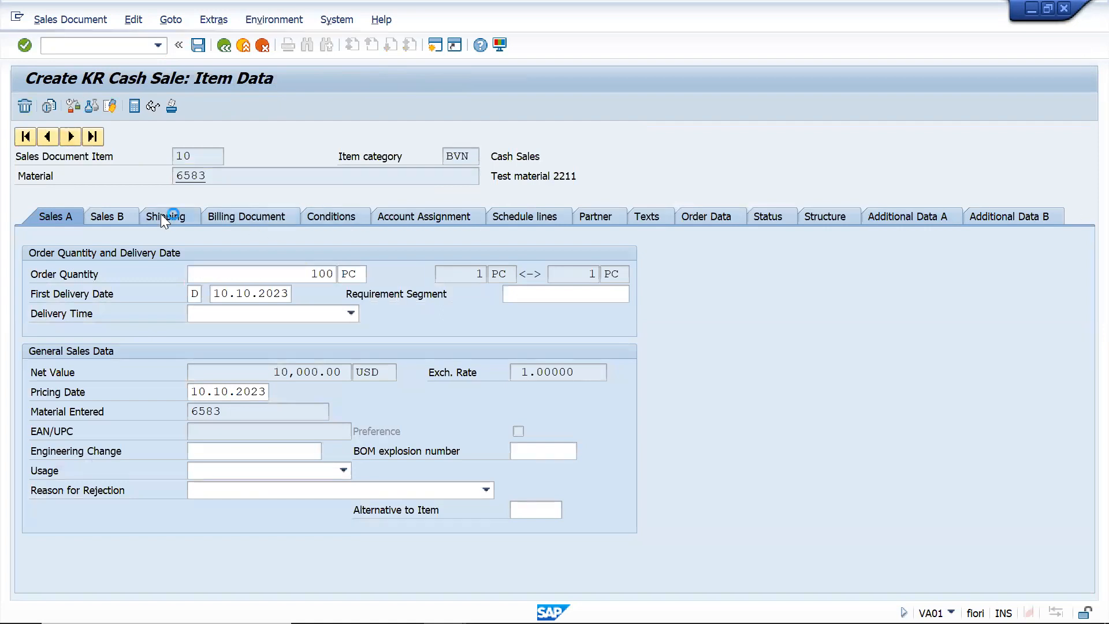
left_click_drag(216, 373, 183, 373)
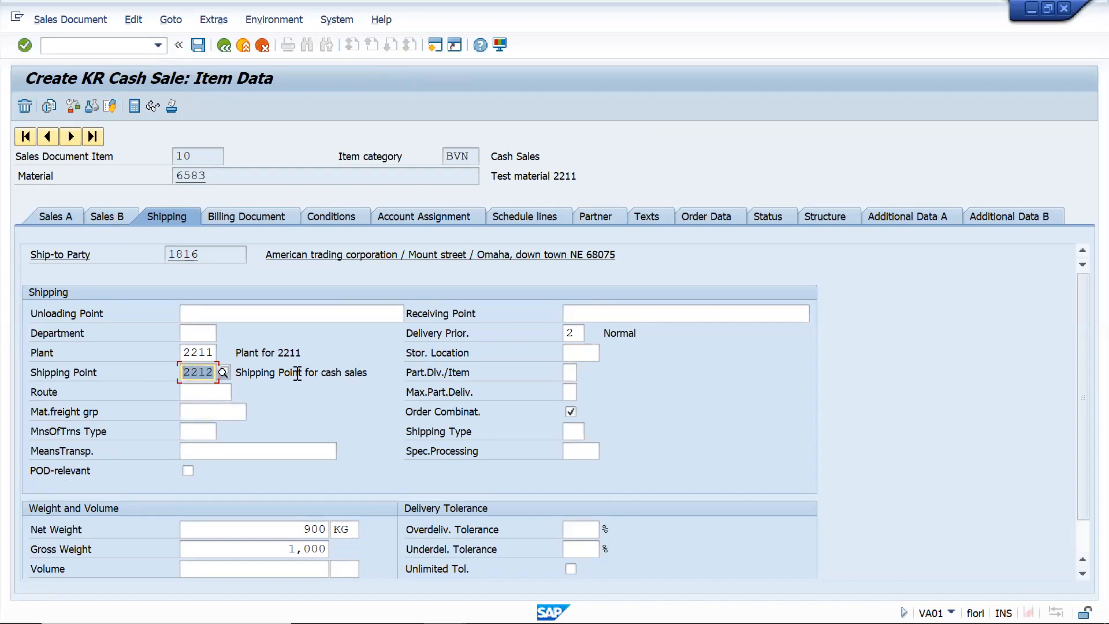
key("alt+Tab")
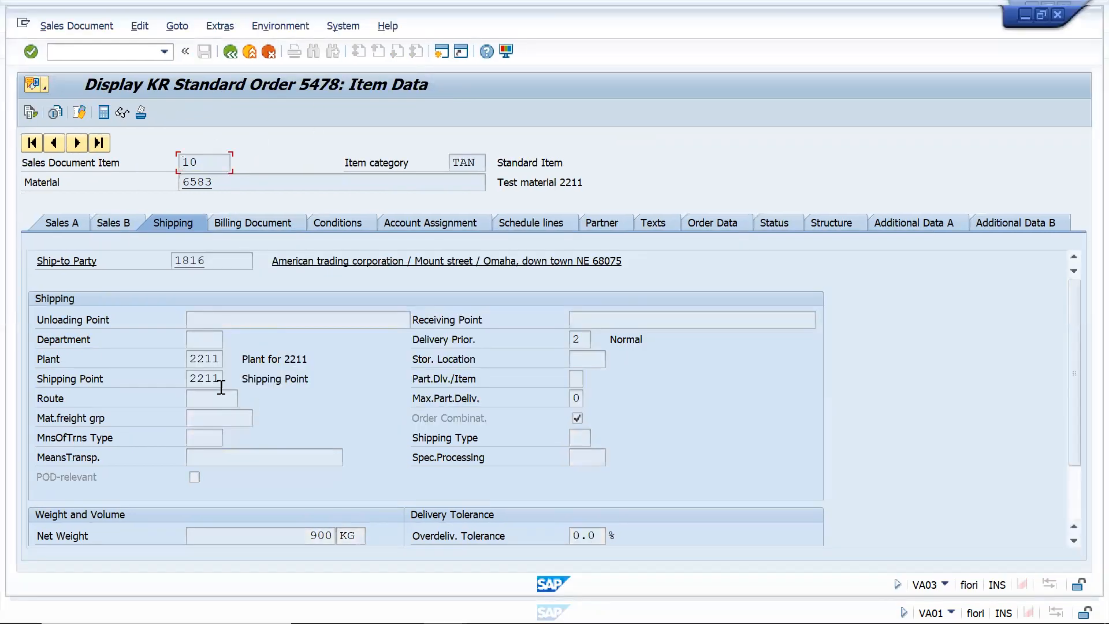
key("alt+Tab")
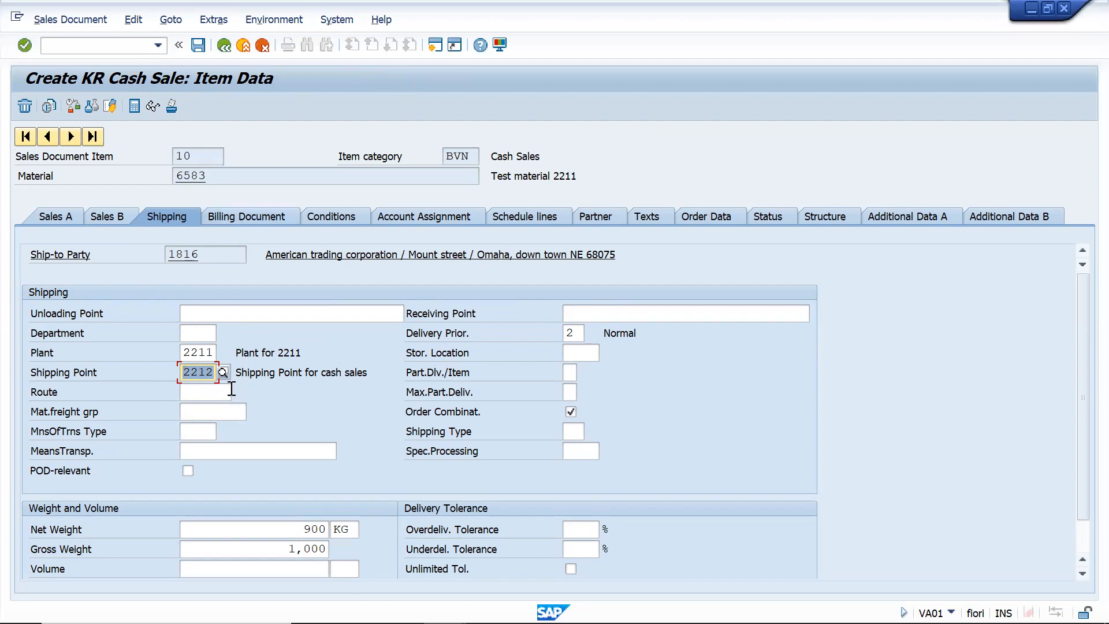
key("alt+Tab")
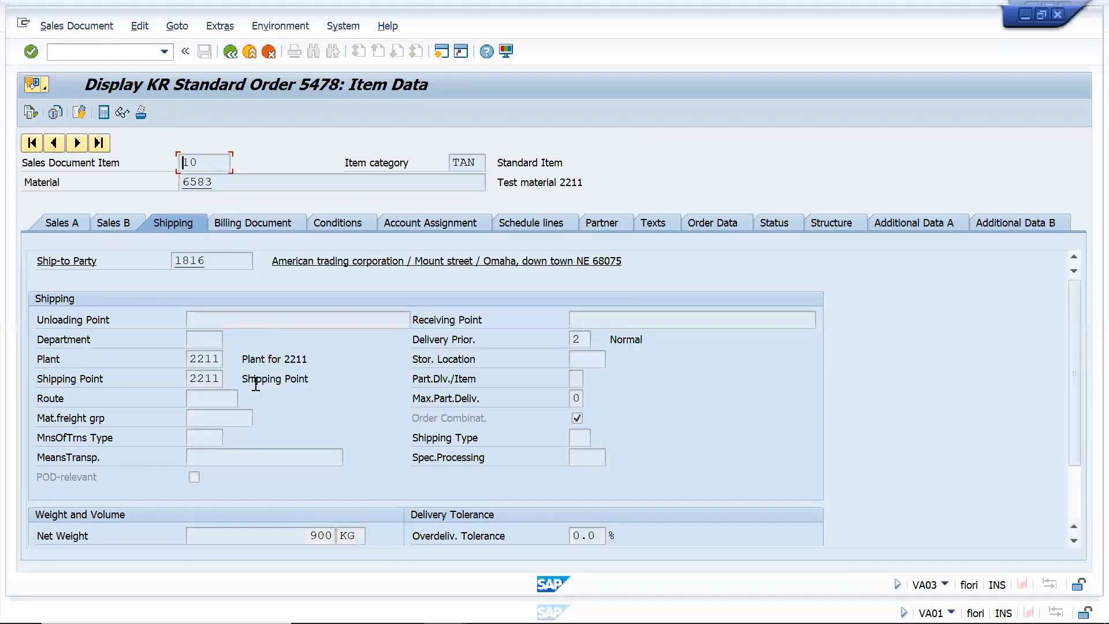
left_click(221, 380)
Switch back to the cash sale session and save the document
key("alt+Tab")
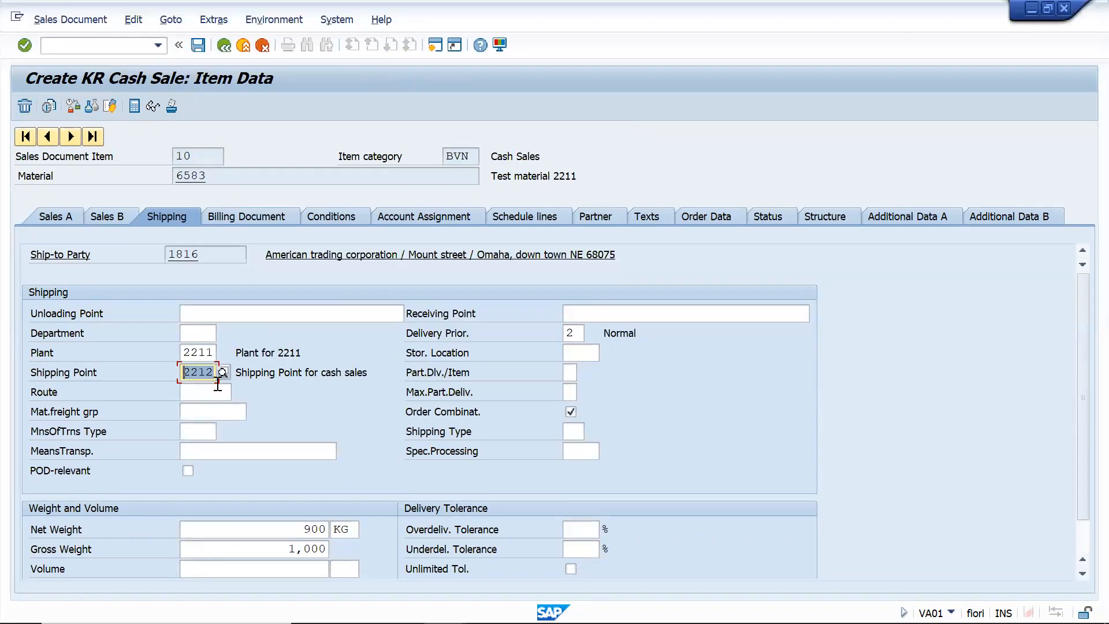
left_click(198, 46)
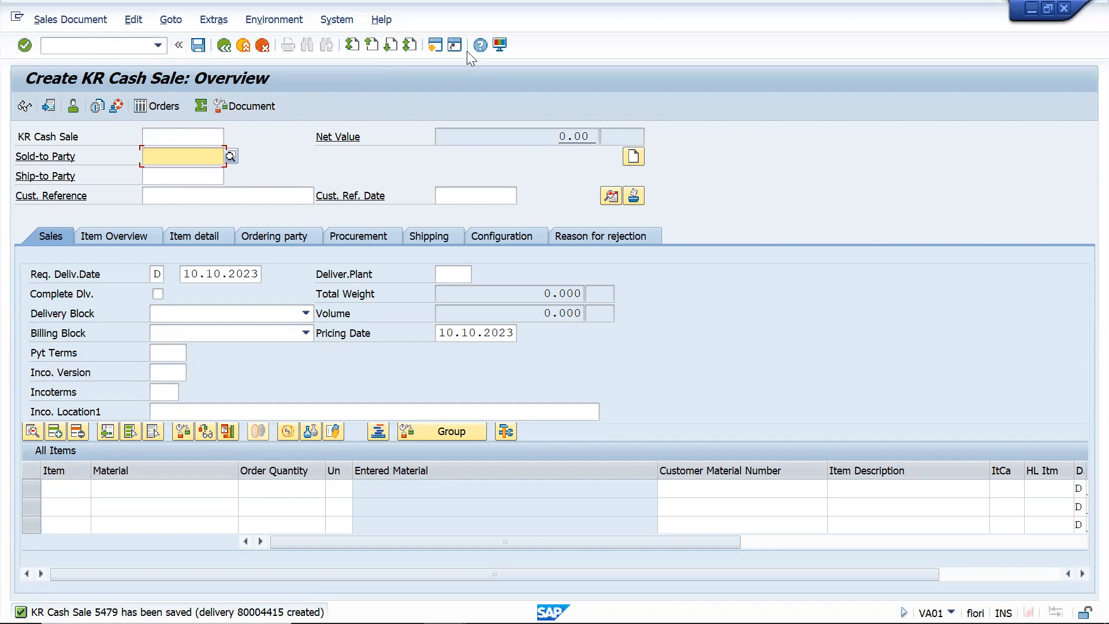
Open the sales order type maintenance (transaction VOV8) in a new session
left_click(435, 45)
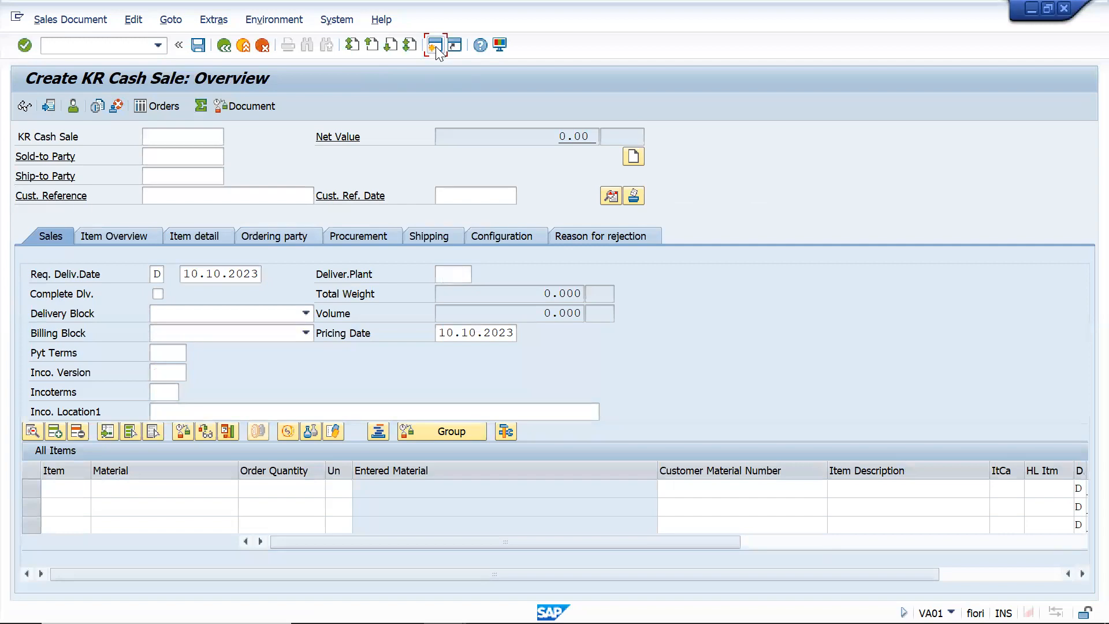
type("/nv")
type("a01")
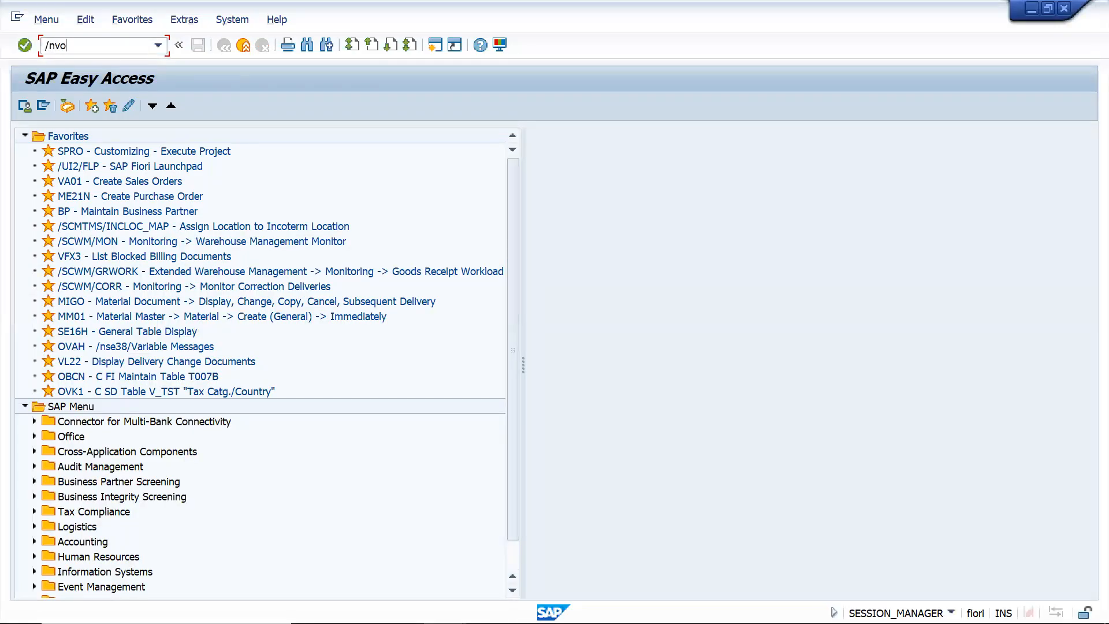
key("Return")
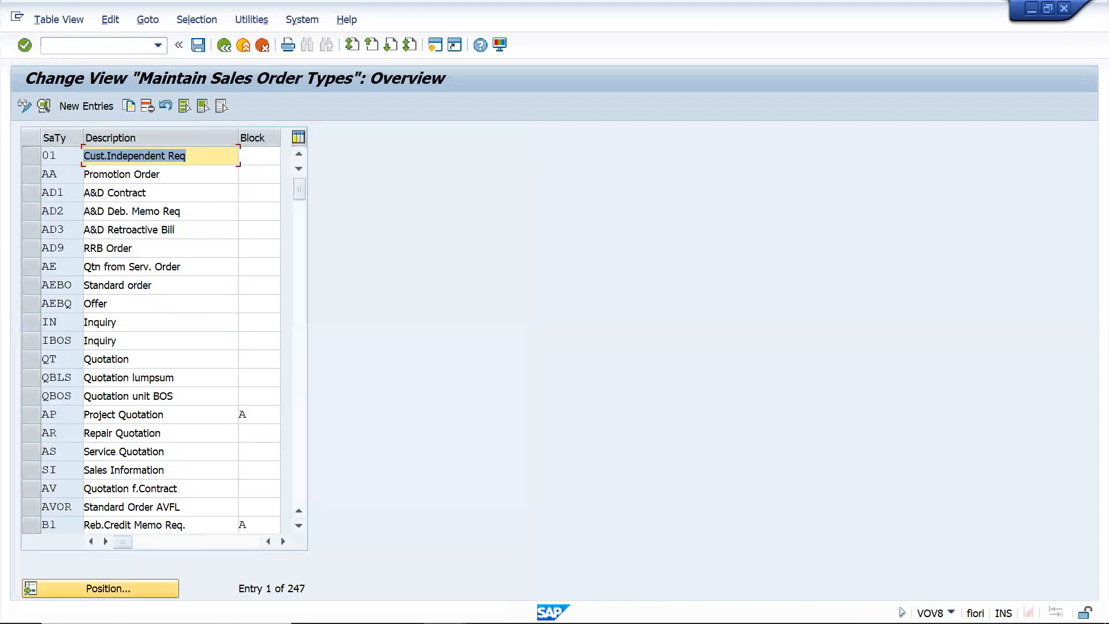
Find sales document type YBV in the order type list and display its details
left_click(111, 590)
type("ybv")
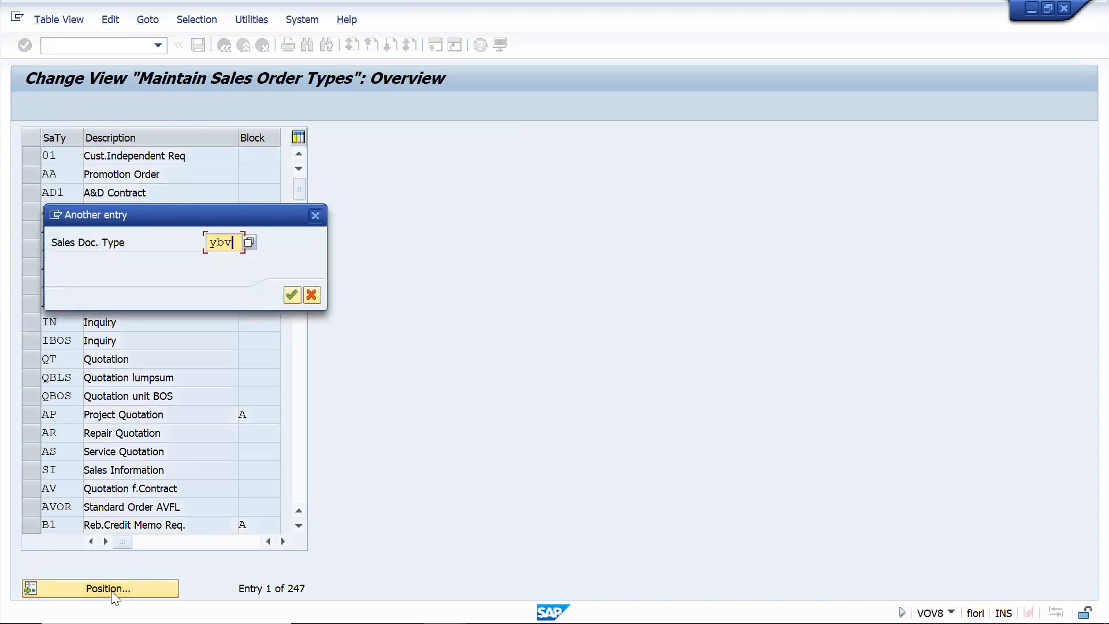
key("Return")
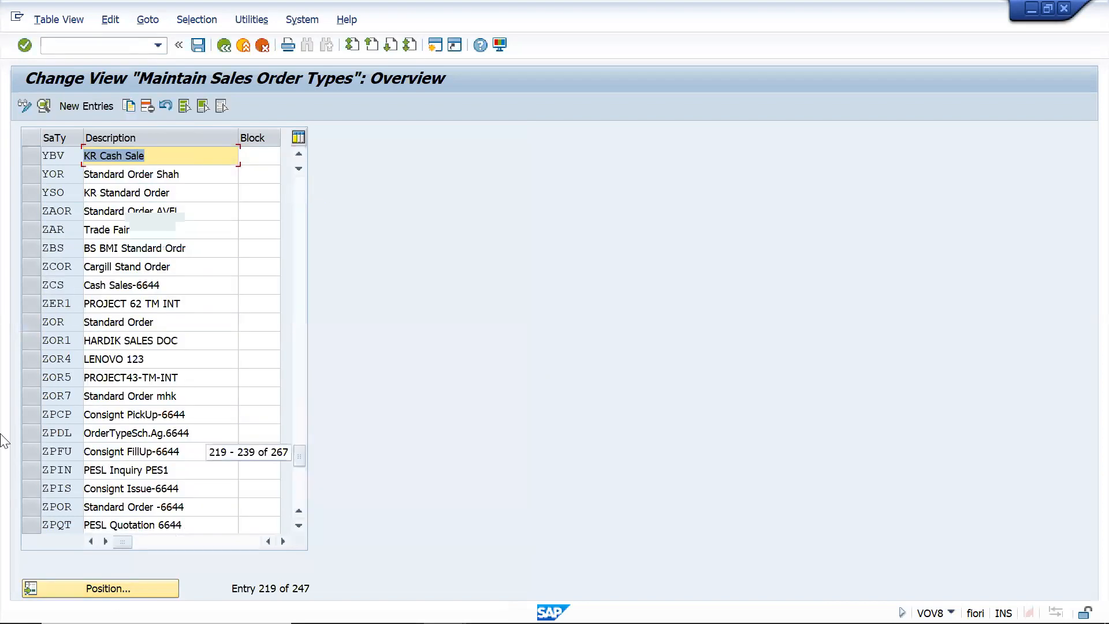
left_click(27, 155)
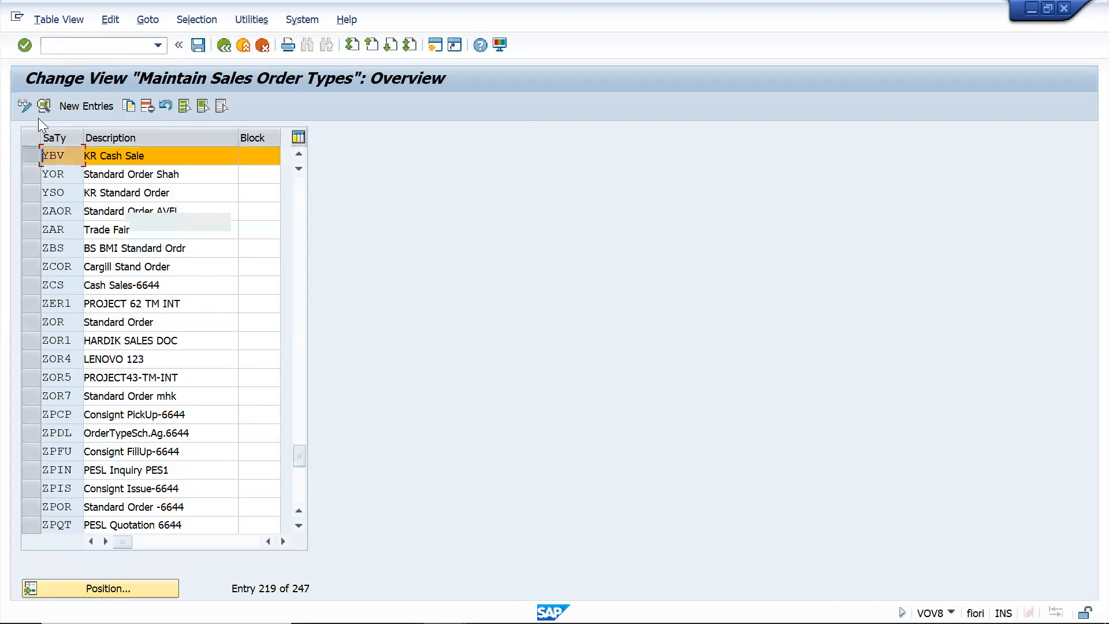
left_click(43, 107)
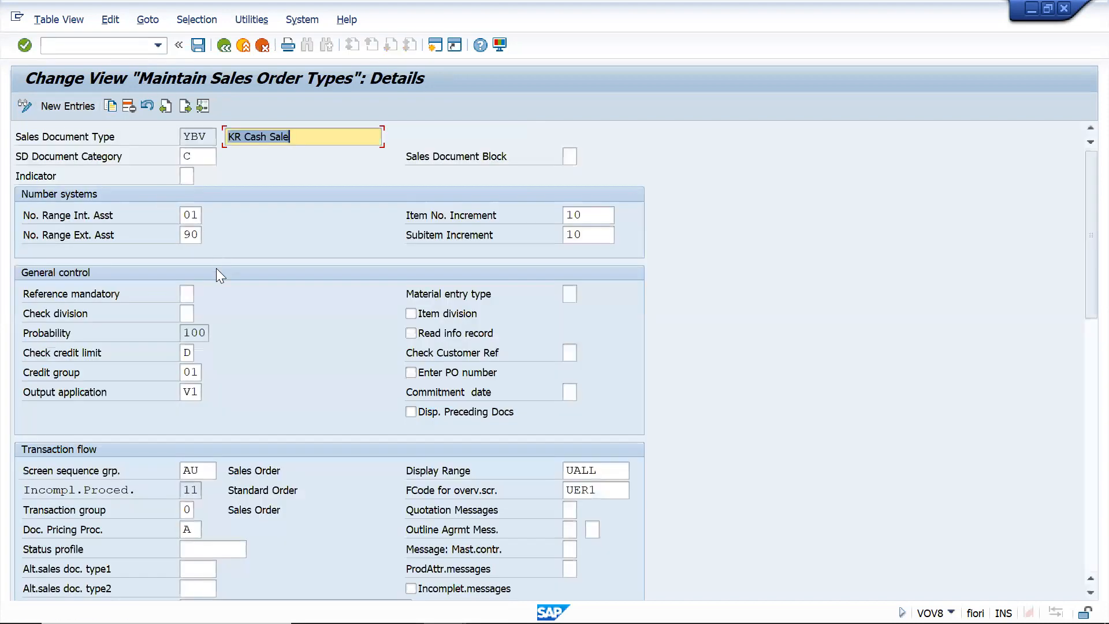
Examine the shipping conditions assigned to the cash sale order type in its shipping settings
scroll(228, 326, "down", 5)
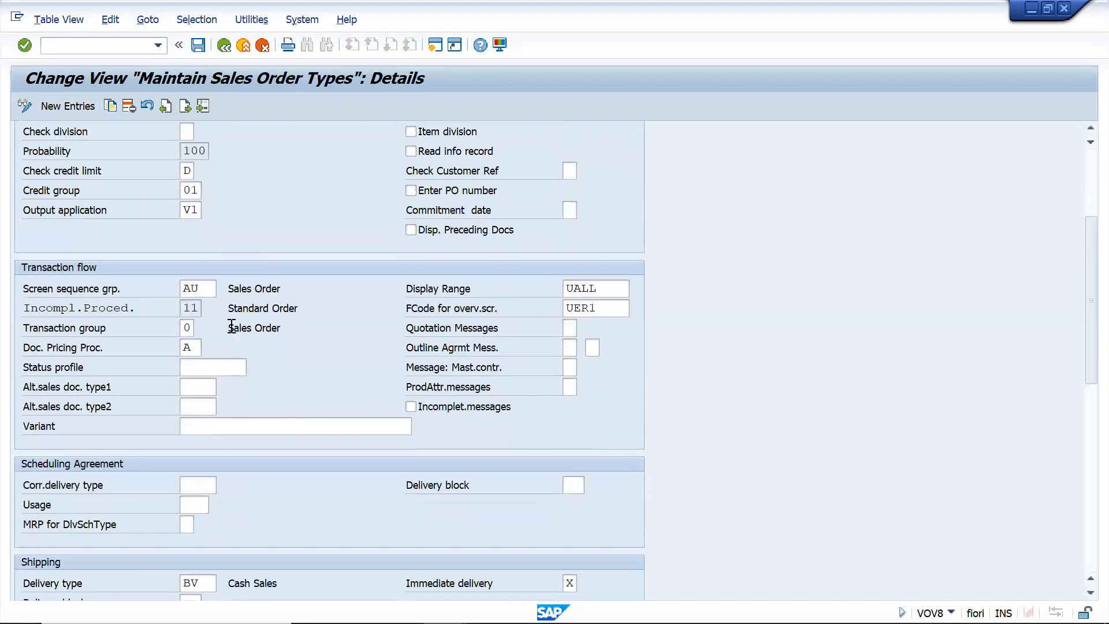
scroll(226, 329, "down", 1)
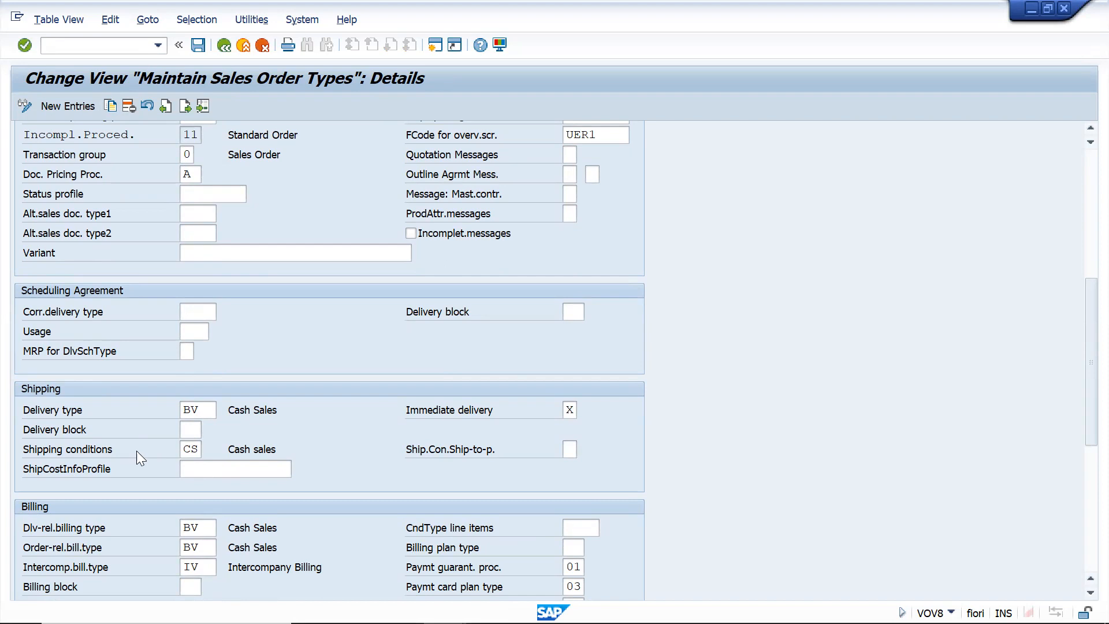
left_click(198, 449)
scroll(270, 375, "up", 3)
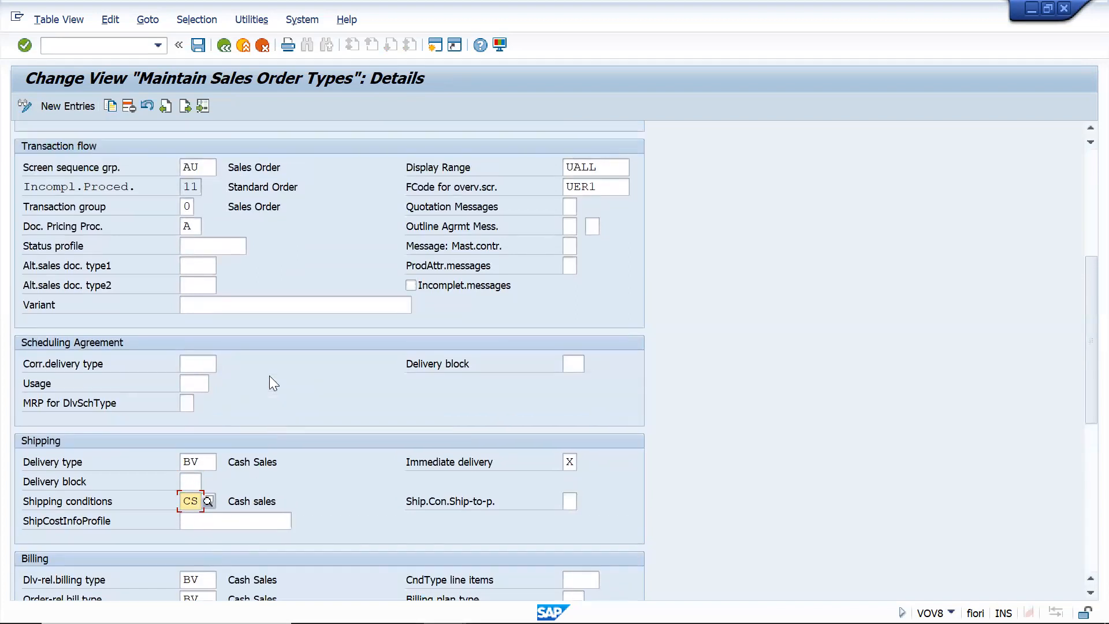
scroll(269, 375, "up", 10)
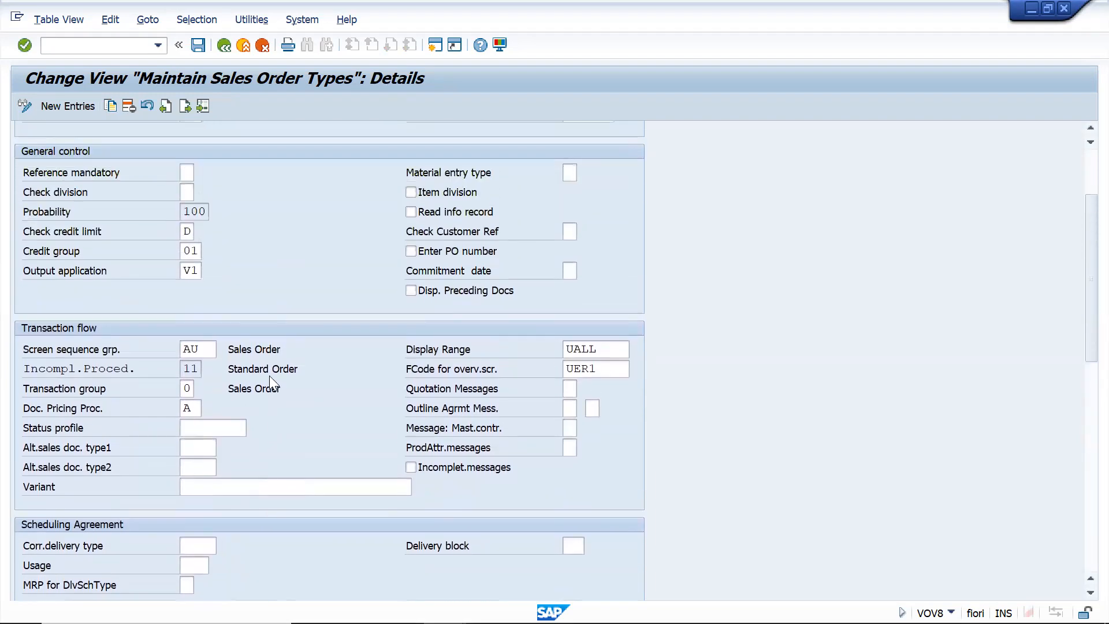
scroll(270, 375, "up", 7)
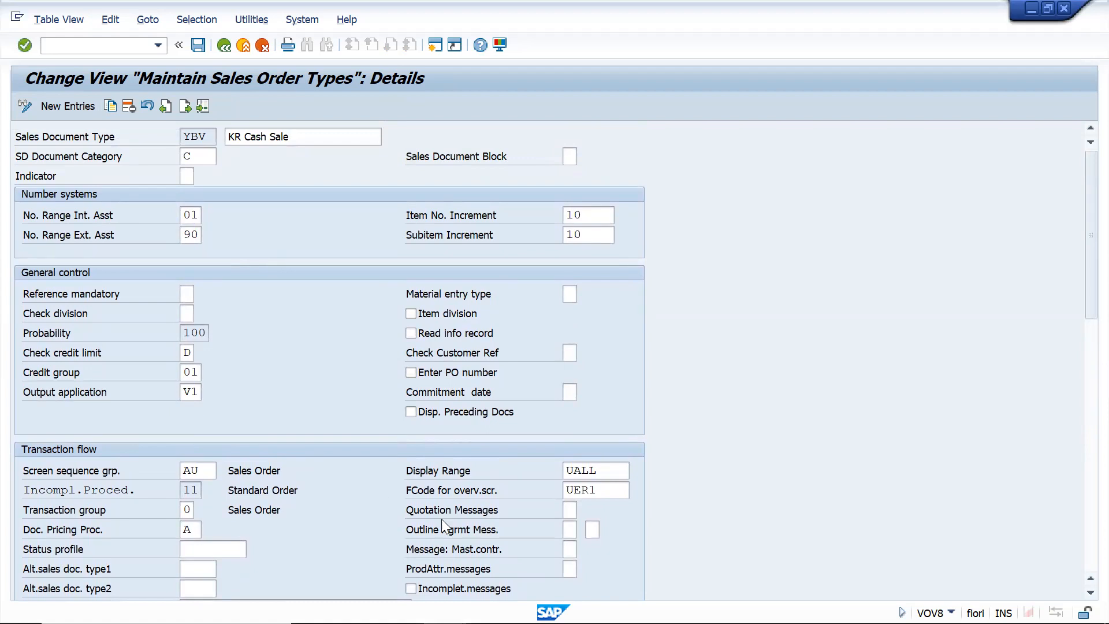
scroll(325, 545, "down", 5)
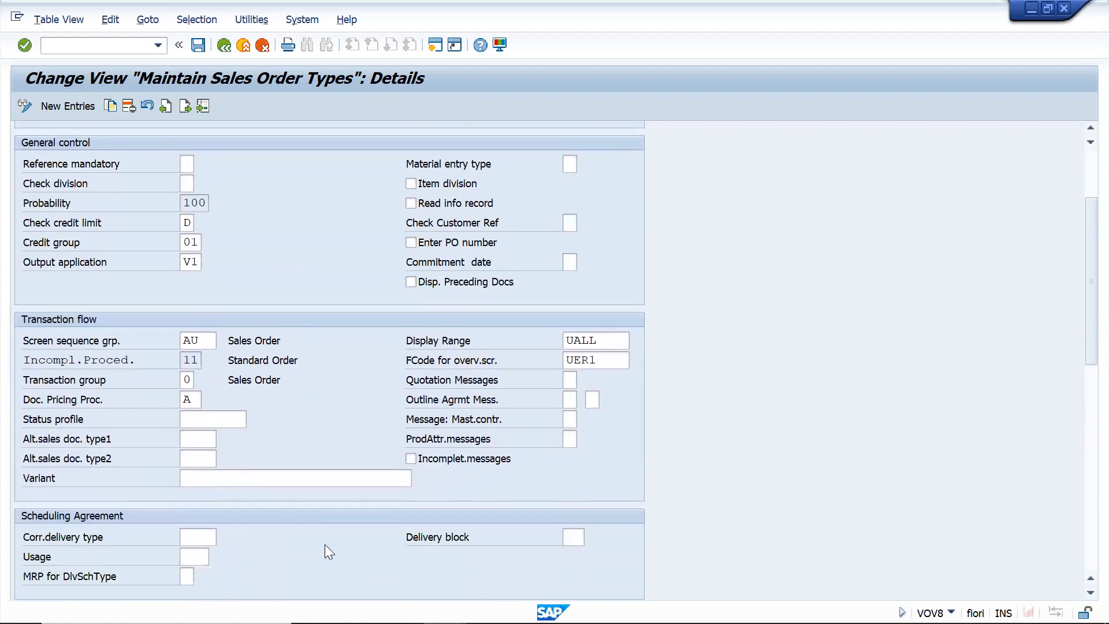
scroll(326, 546, "down", 1)
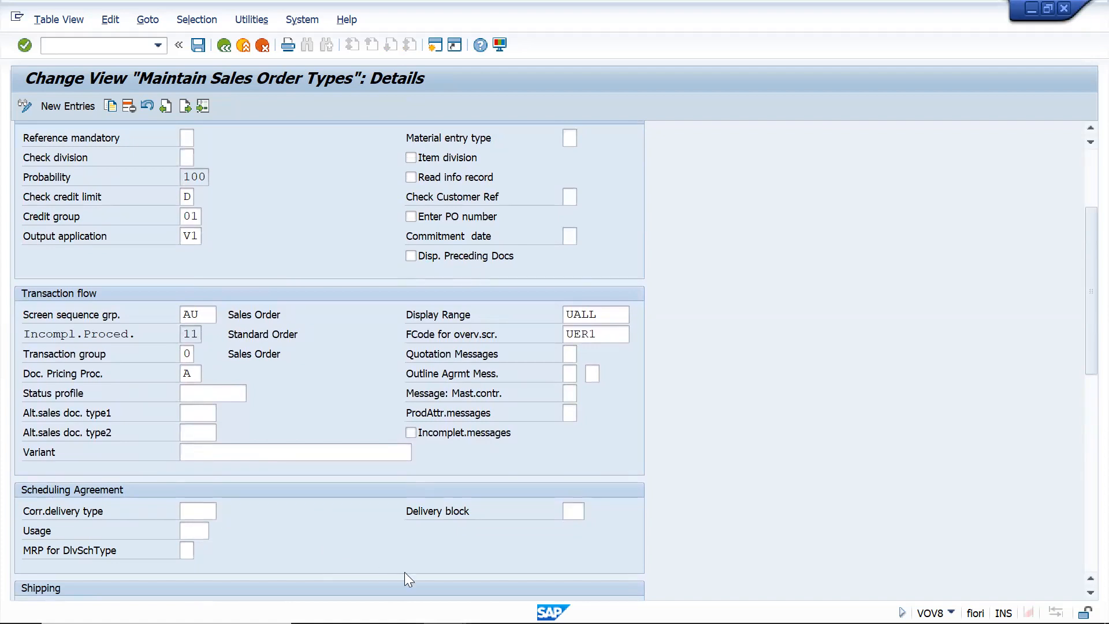
key("alt+Tab")
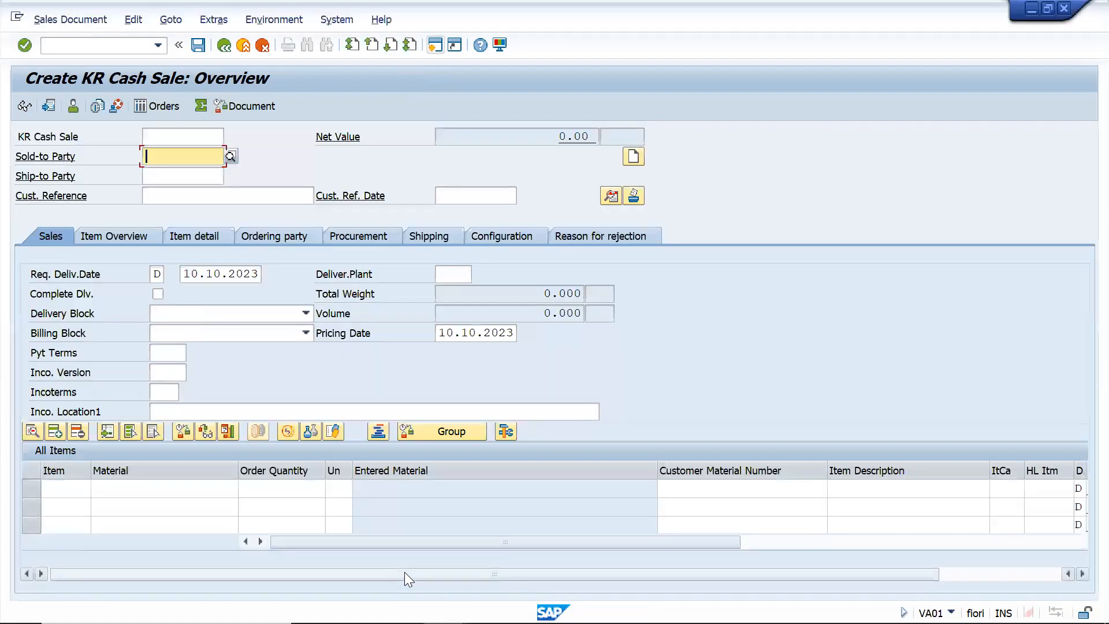
key("alt+Tab")
scroll(405, 572, "down", 7)
key("alt+Tab")
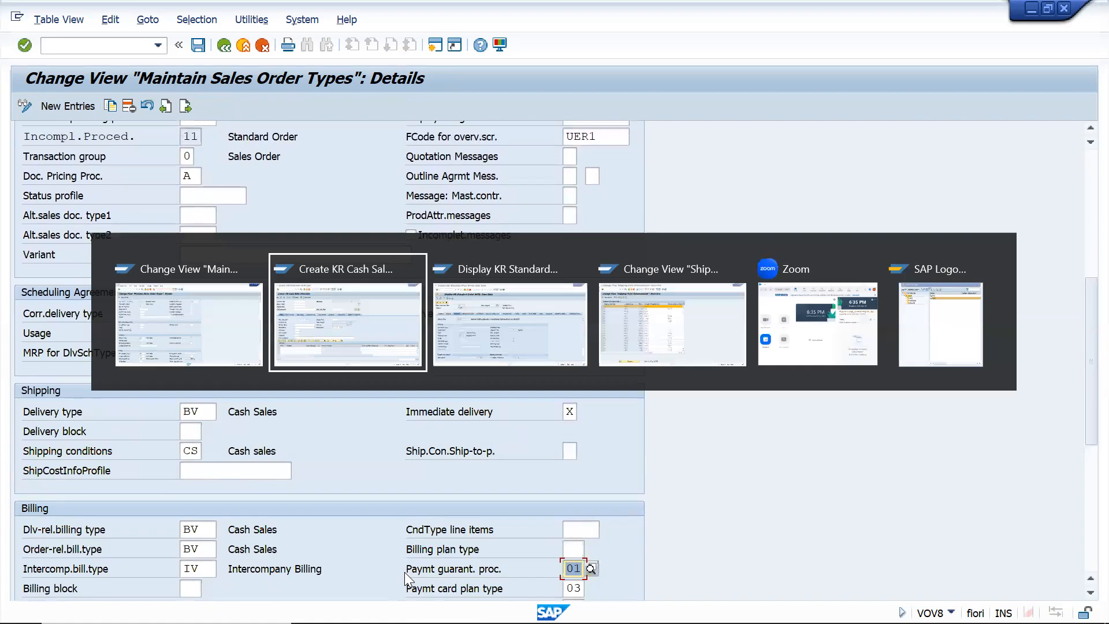
key("alt+Tab")
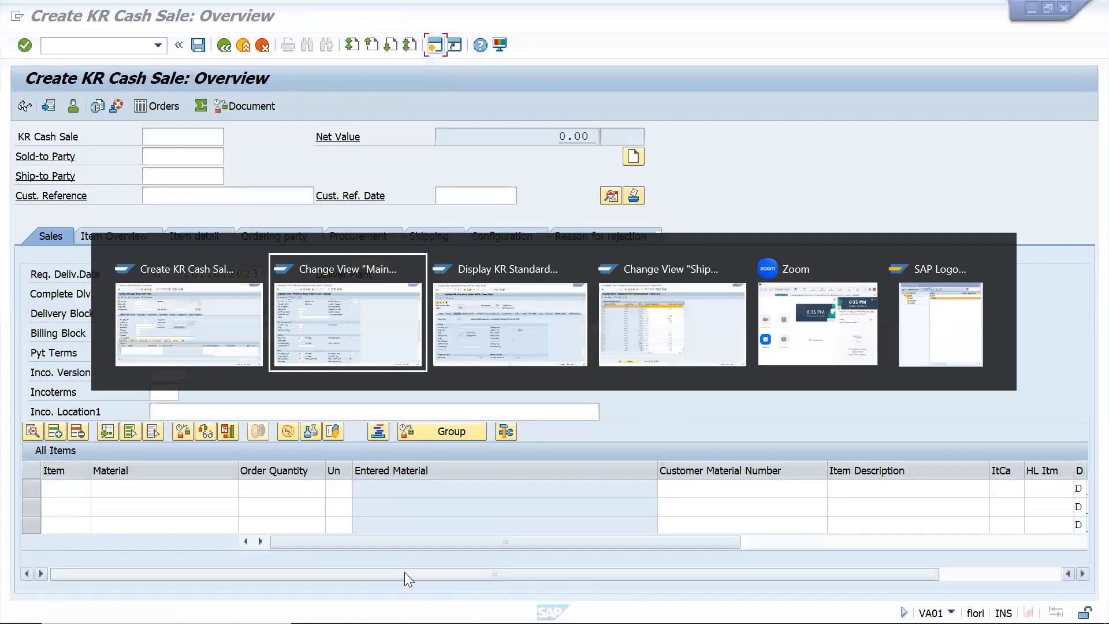
scroll(405, 571, "down", 2)
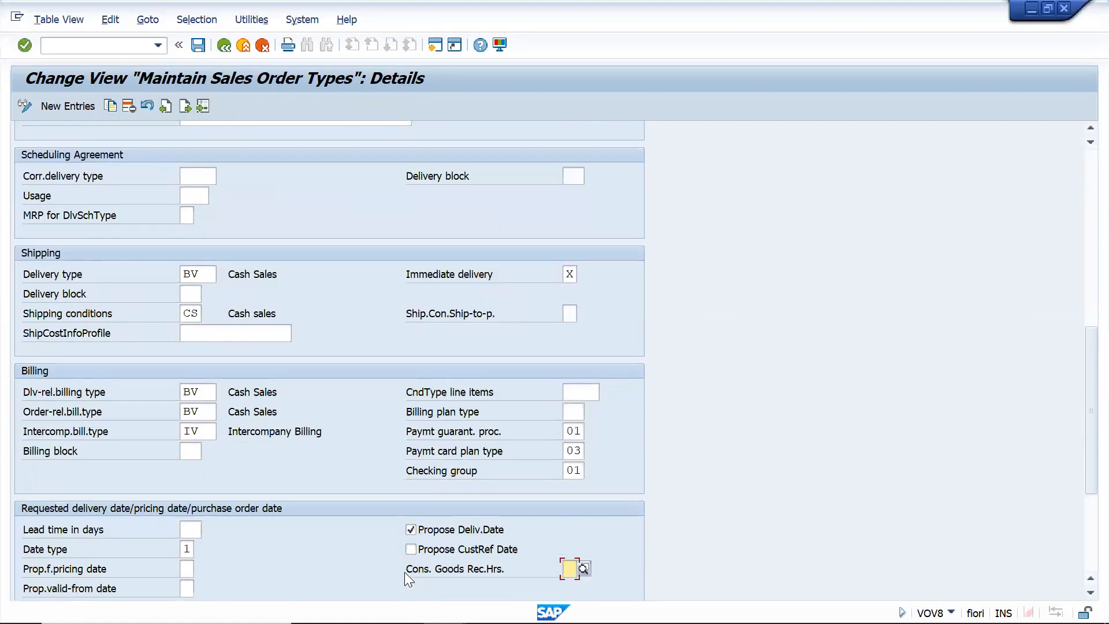
Switch to the session showing the Shipping Point Determination table
key("alt+Tab")
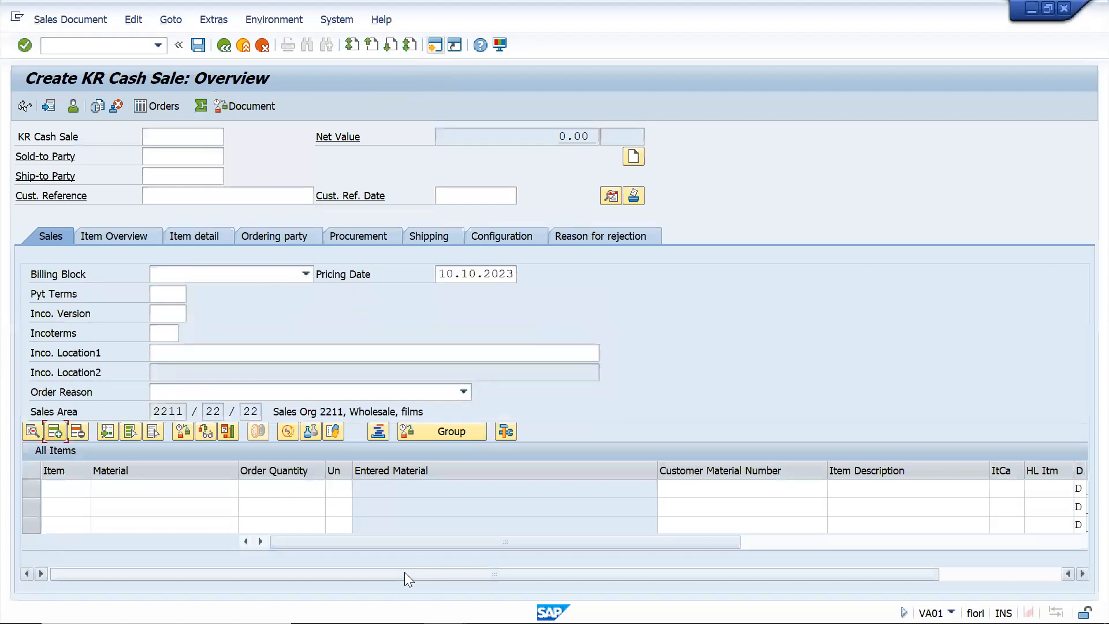
key("alt+Tab")
key("alt+shift+Tab")
key("alt+shift+Tab")
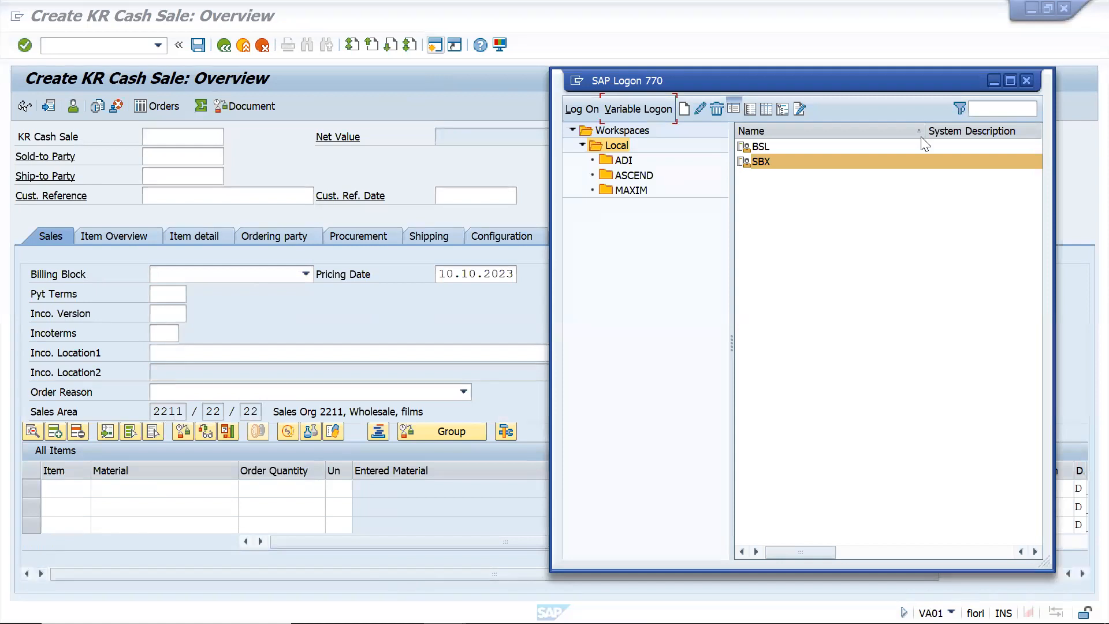
key("alt+Tab")
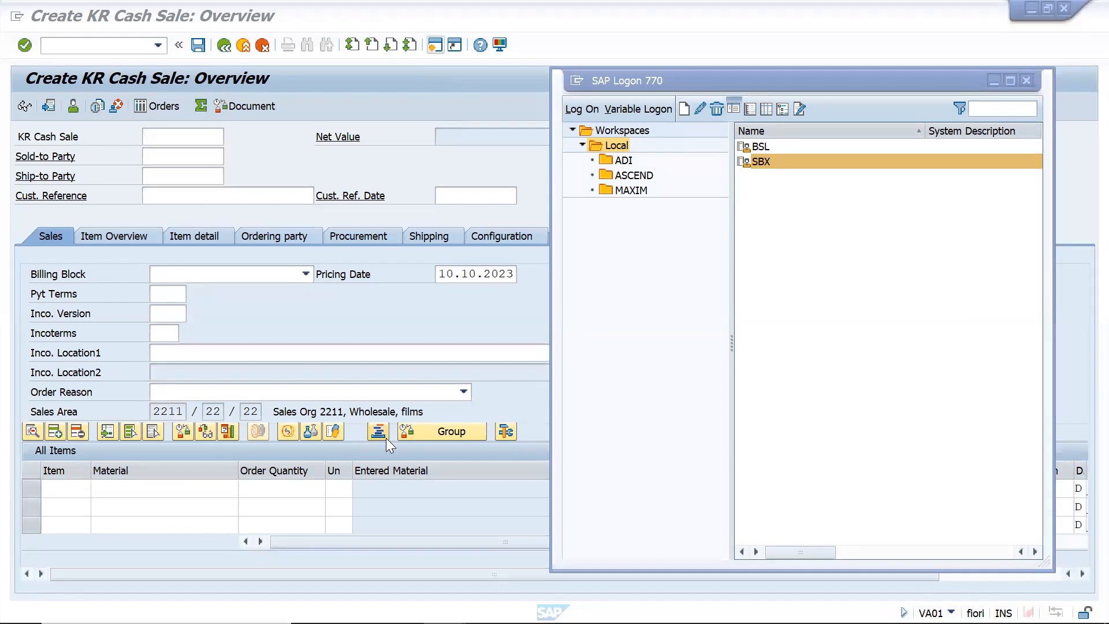
key("alt+Tab")
key("alt+Tab")
key("alt+Tab")
key("alt+Tab")
key("alt+Tab")
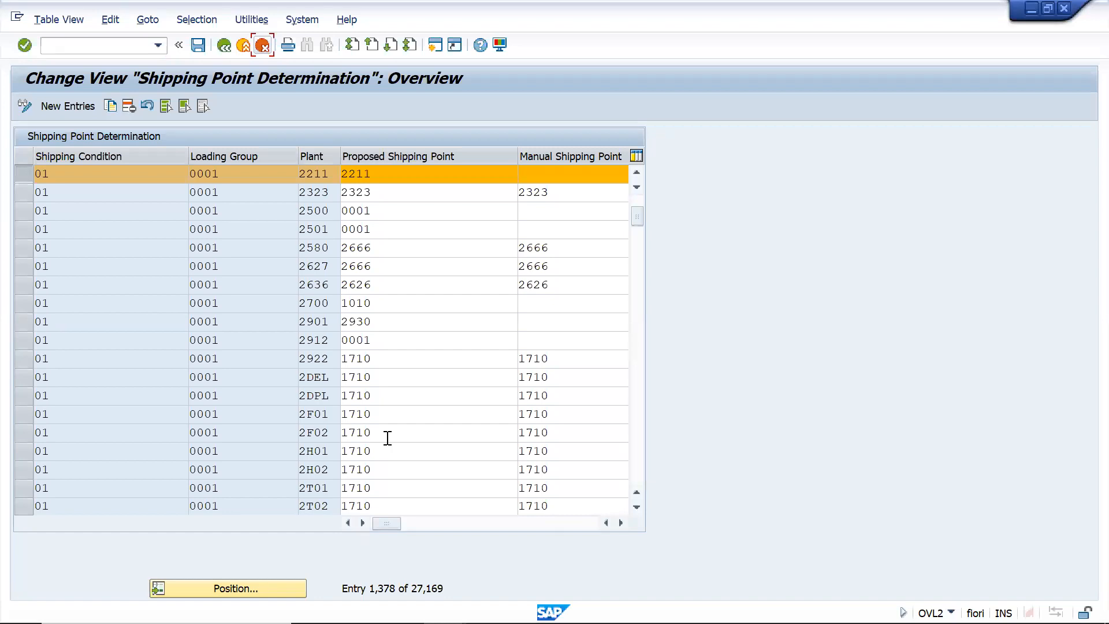
Position the table at the entry for shipping condition CS, loading group 0001 and plant 2211
left_click(225, 587)
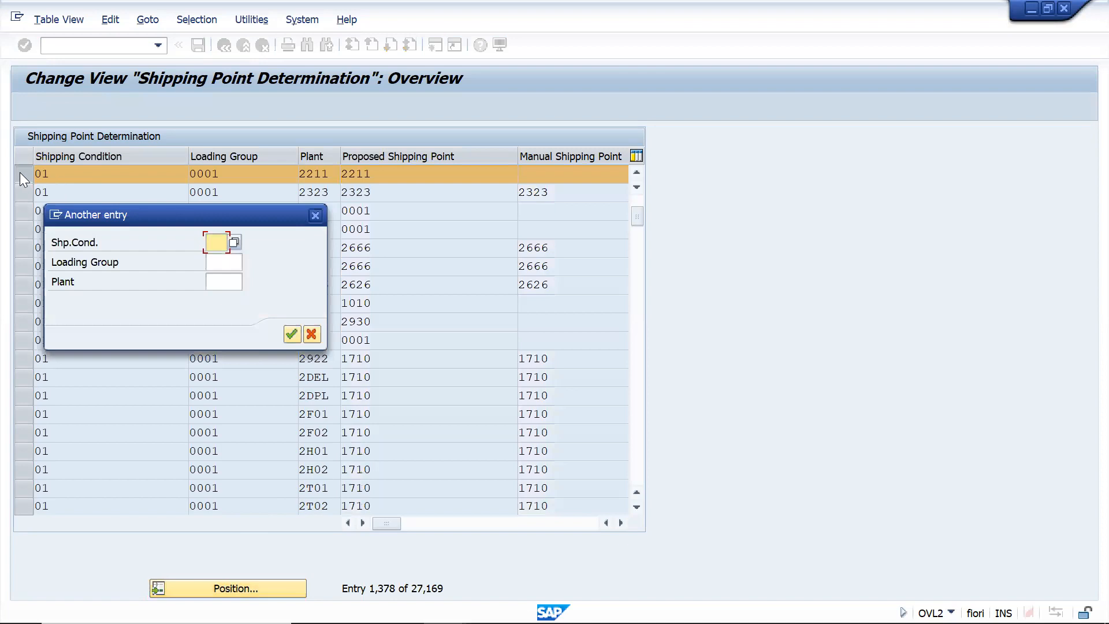
type("01")
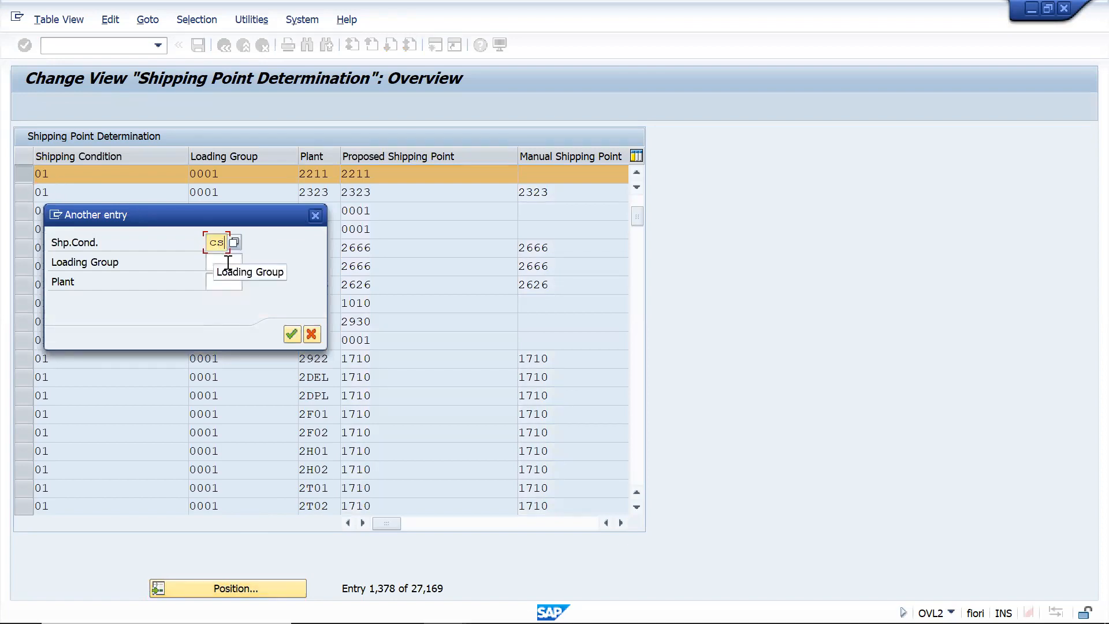
left_click(227, 263)
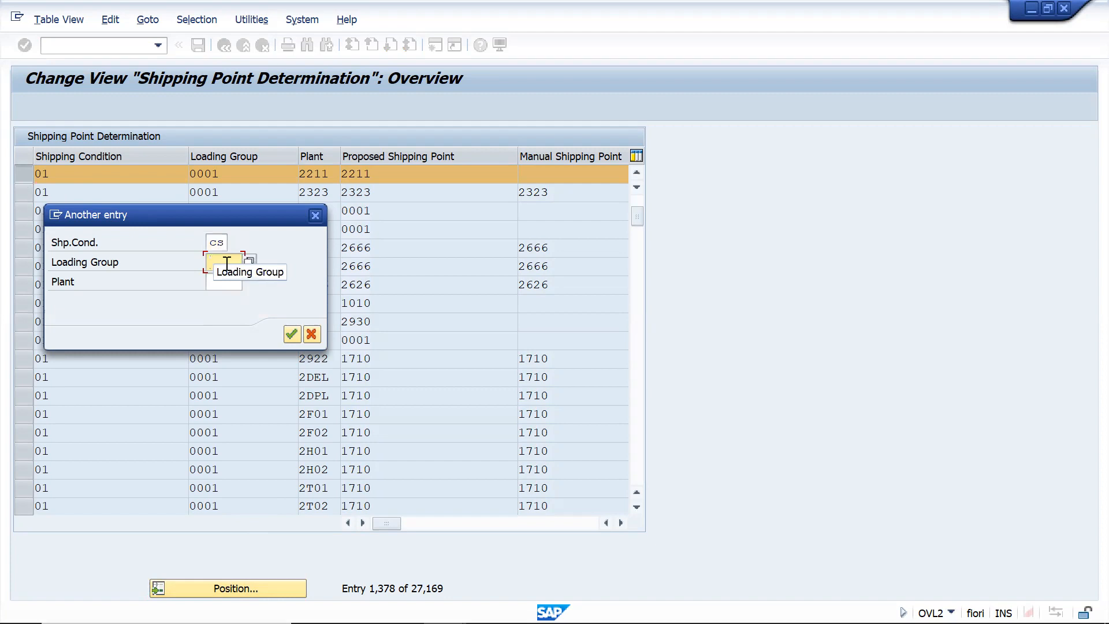
left_click(227, 263)
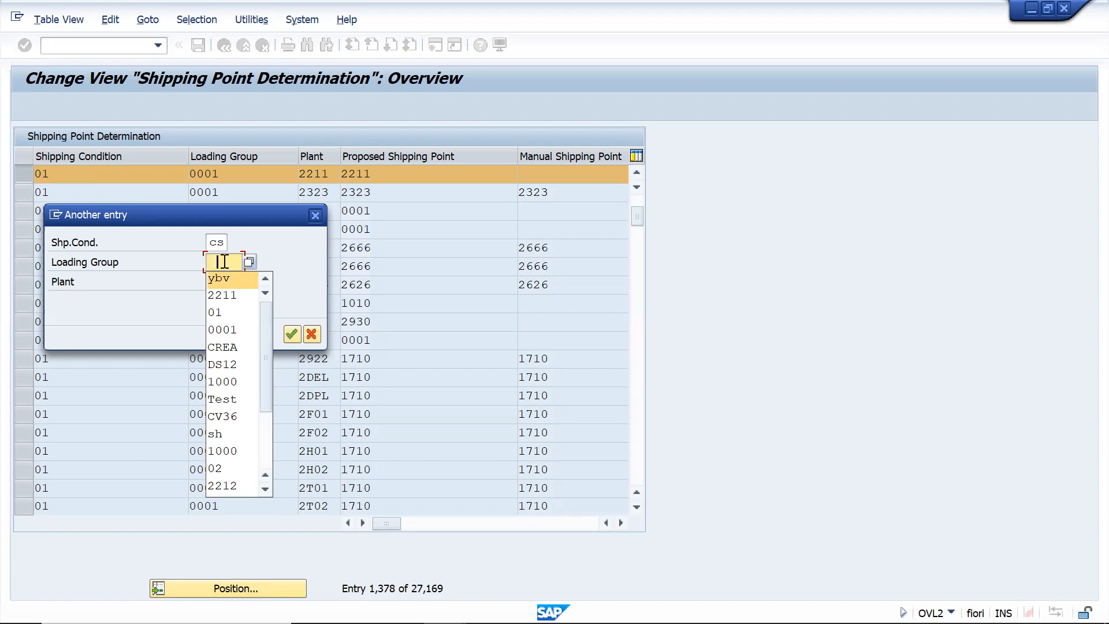
type("0001")
left_click(228, 282)
type("2211")
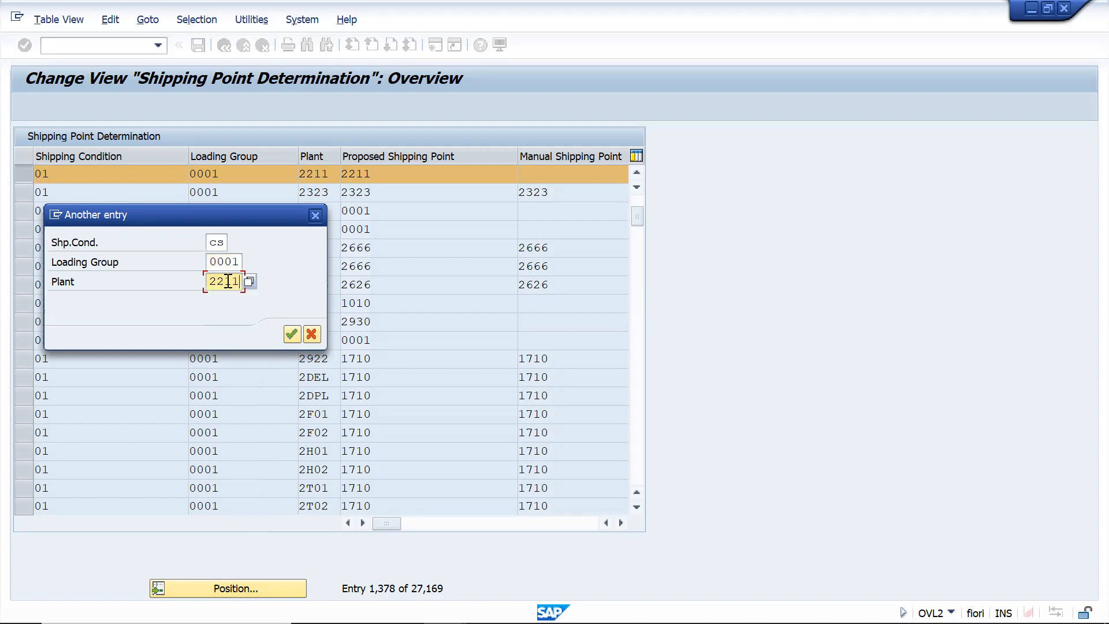
left_click(290, 335)
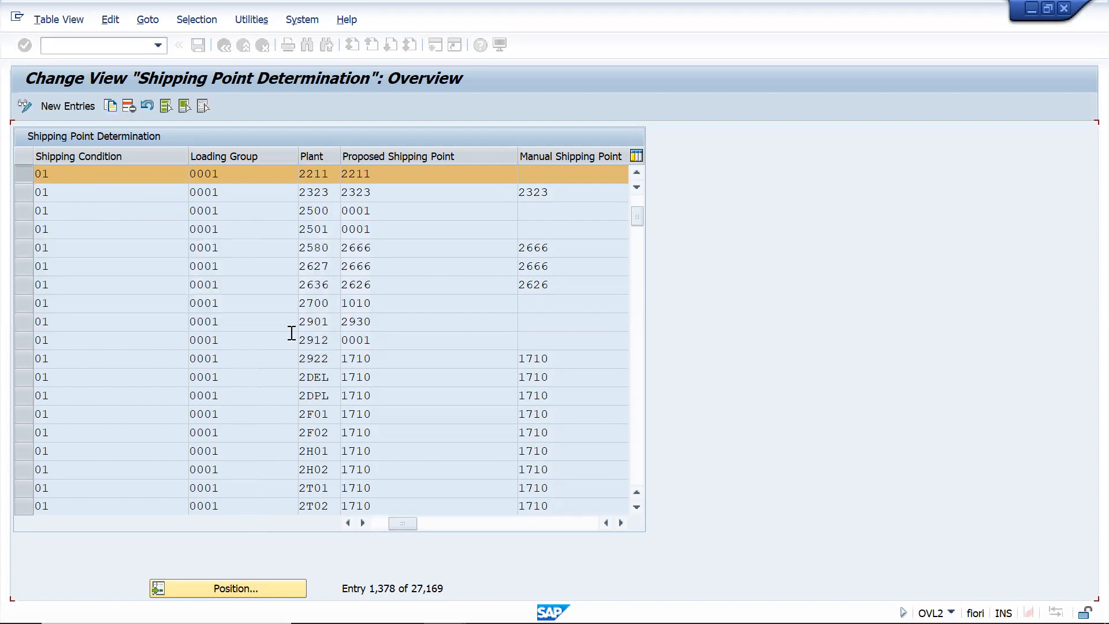
Select the CS entry for loading group 0001 and plant 2211 and check its proposed shipping point
left_click(27, 171)
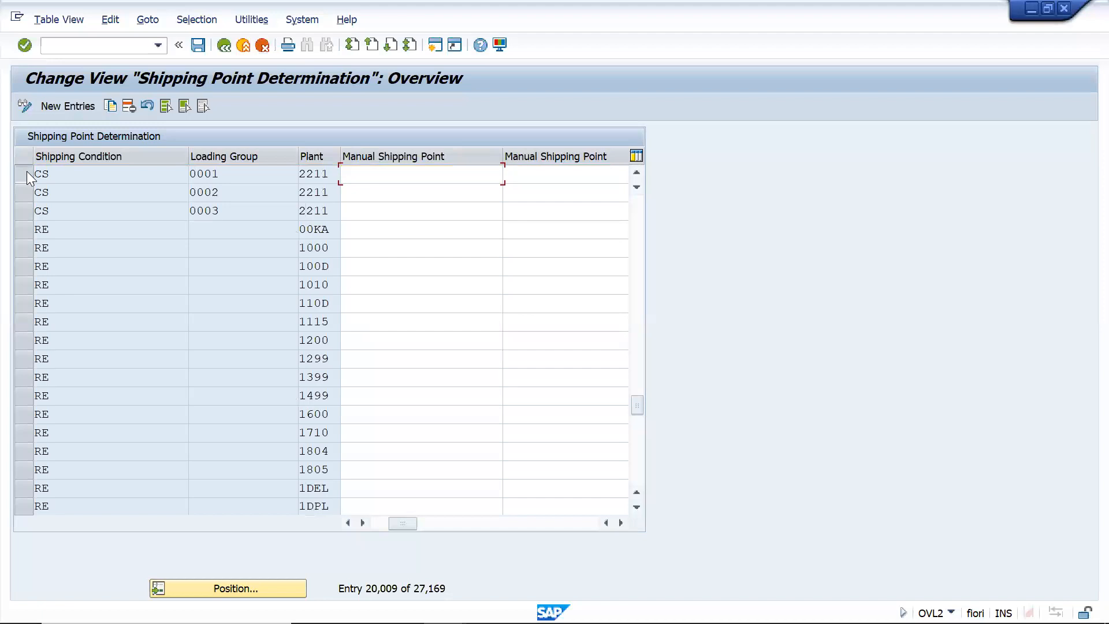
left_click(253, 168)
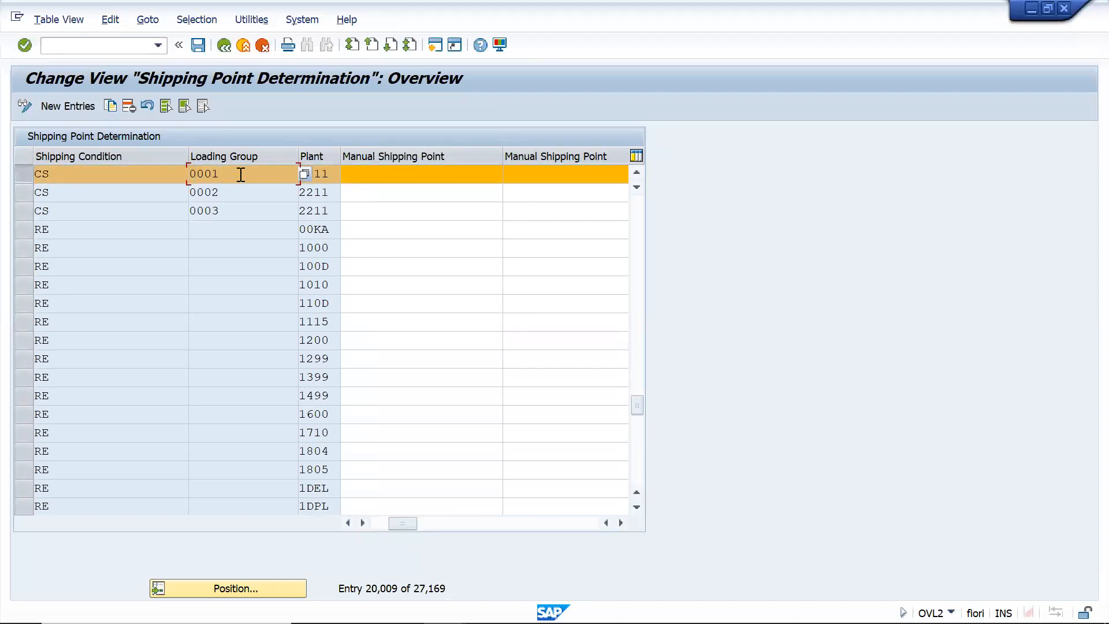
left_click(336, 174)
left_click_drag(402, 524, 381, 526)
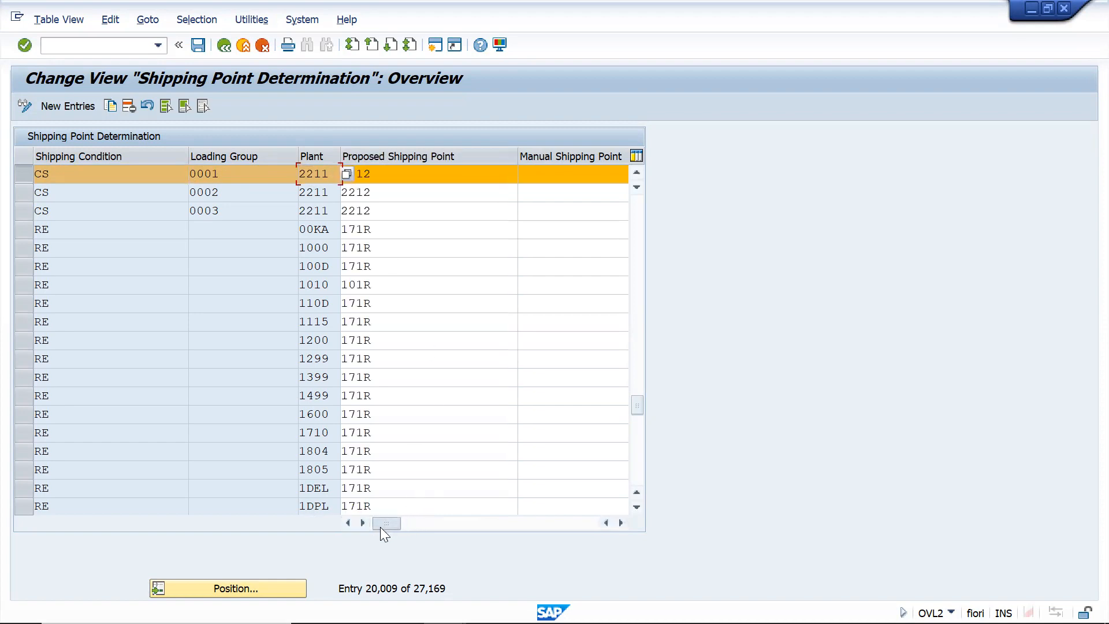
left_click(384, 174)
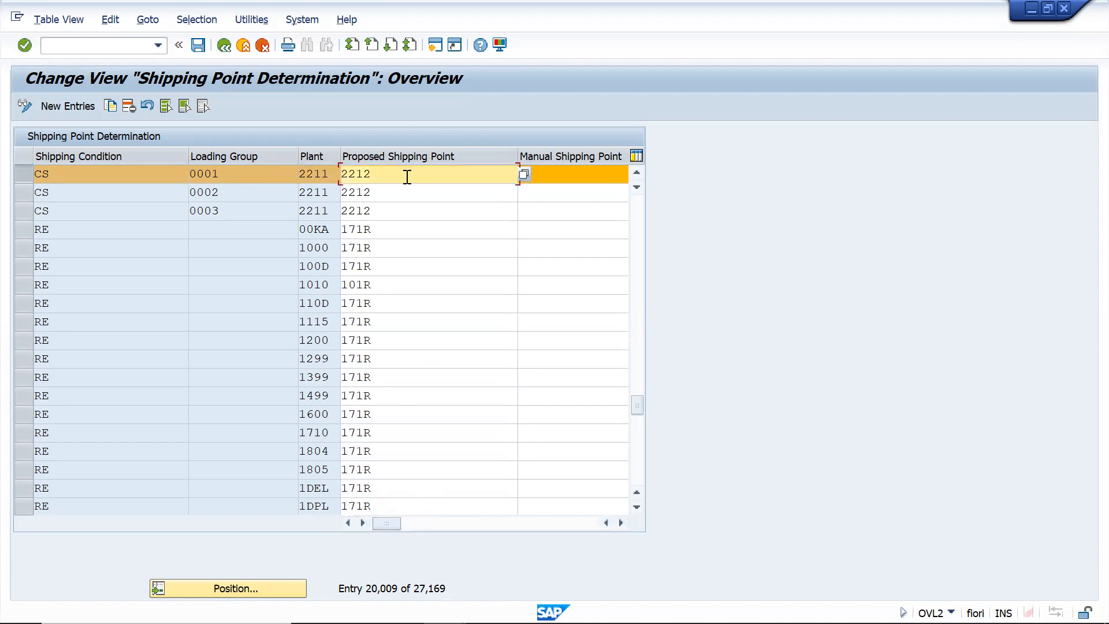